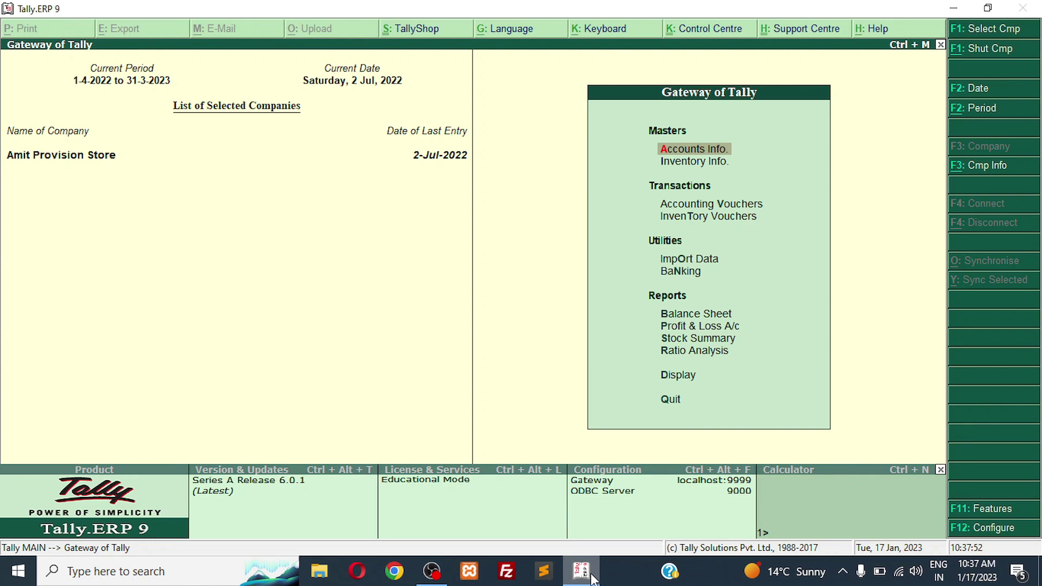
- Start a sales accounting voucher with reference number 1234 and begin creating a new party ledger from within it
{"action": "key", "text": "Down"}
{"action": "key", "text": "Down"}
{"action": "key", "text": "Down"}
{"action": "key", "text": "Up"}
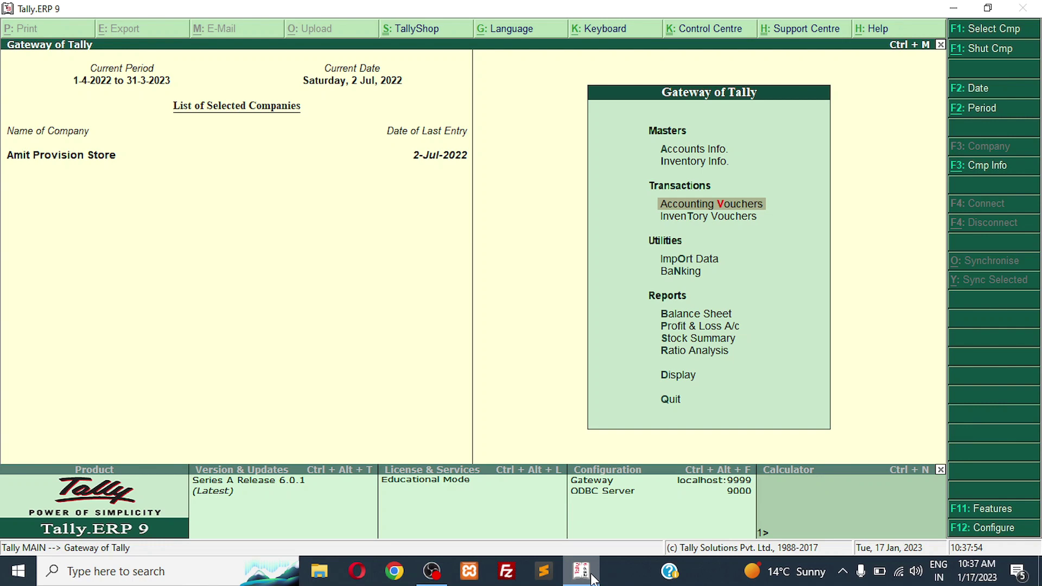
{"action": "key", "text": "Return"}
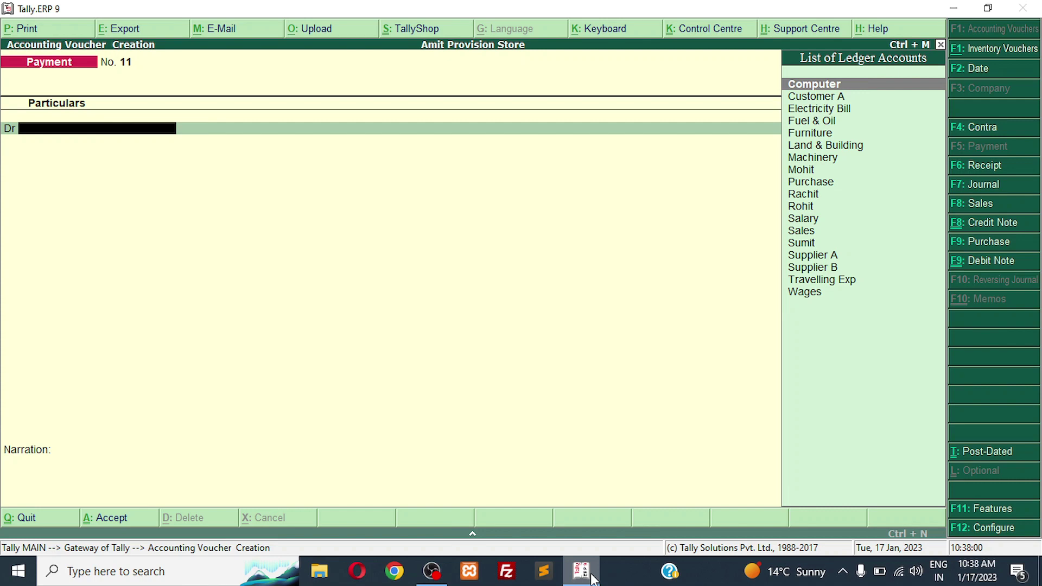
{"action": "key", "text": "F8"}
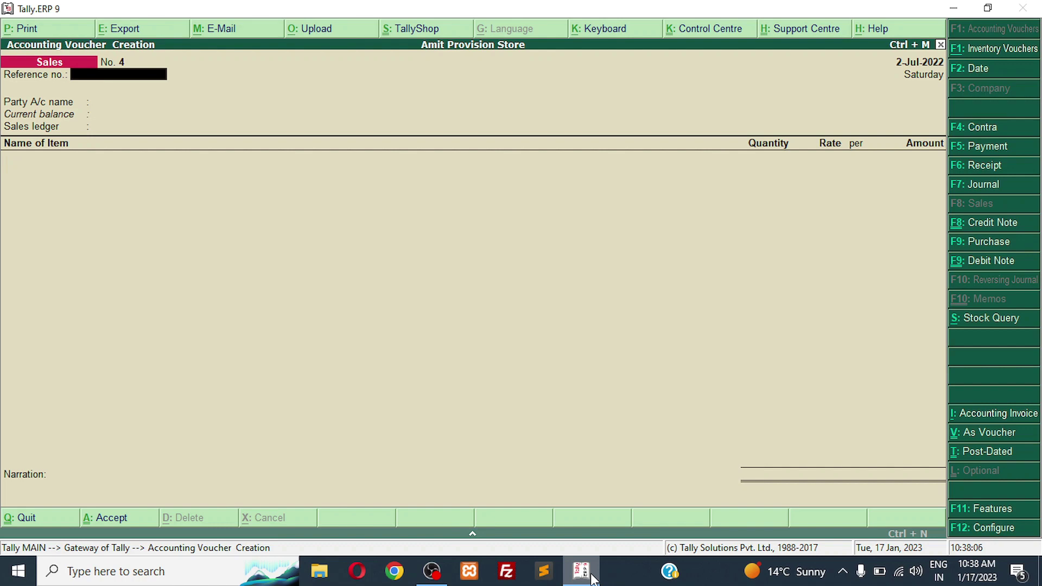
{"action": "type", "text": "1234"}
{"action": "key", "text": "Return"}
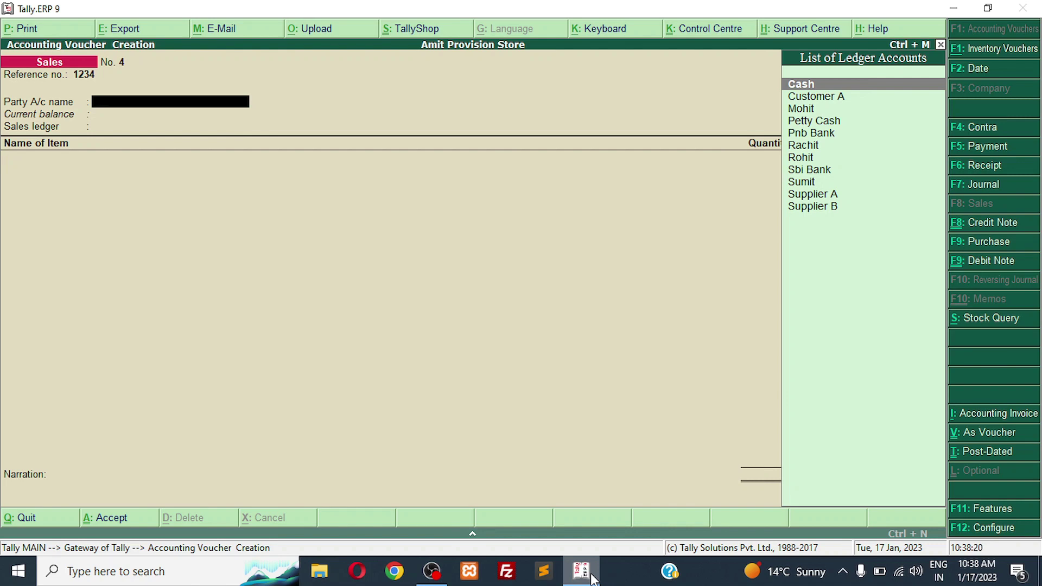
{"action": "key", "text": "alt+c"}
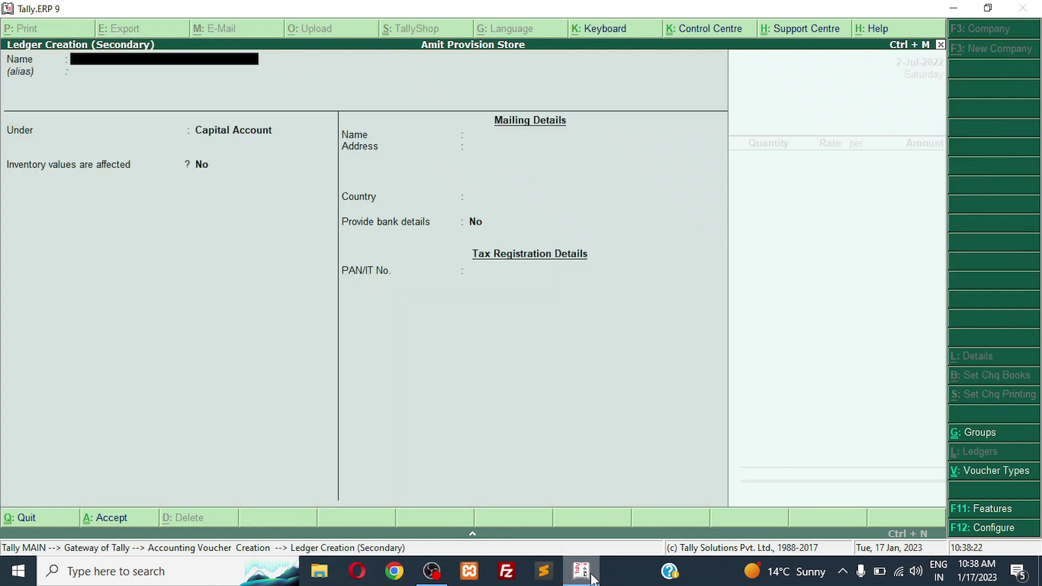
{"action": "type", "text": "Rohit"}
{"action": "key", "text": "Return"}
{"action": "key", "text": "Return"}
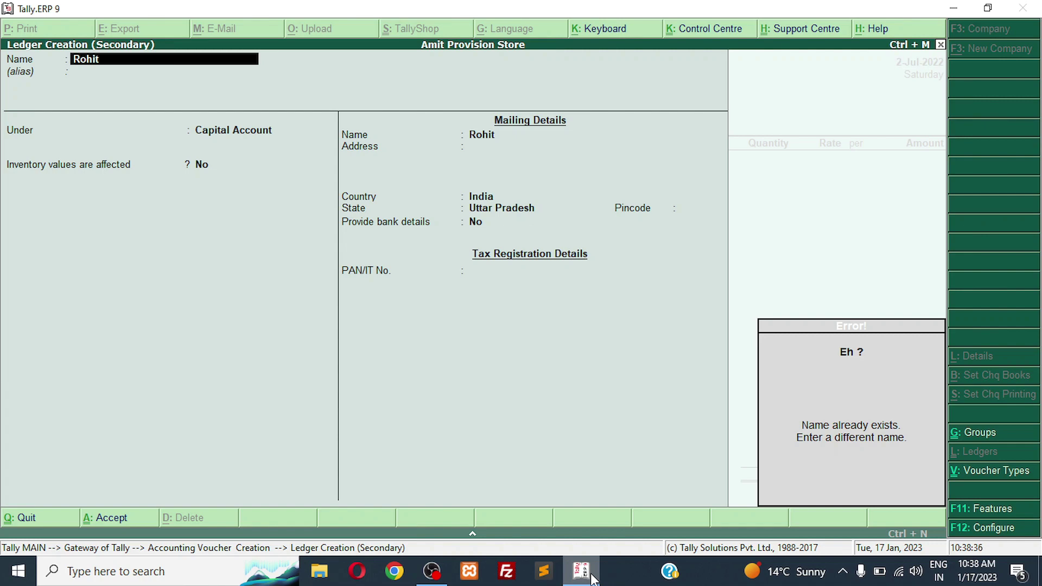
- Enter the customer's name for the new ledger and place it under the Sundry Debtors group
{"action": "type", "text": "As"}
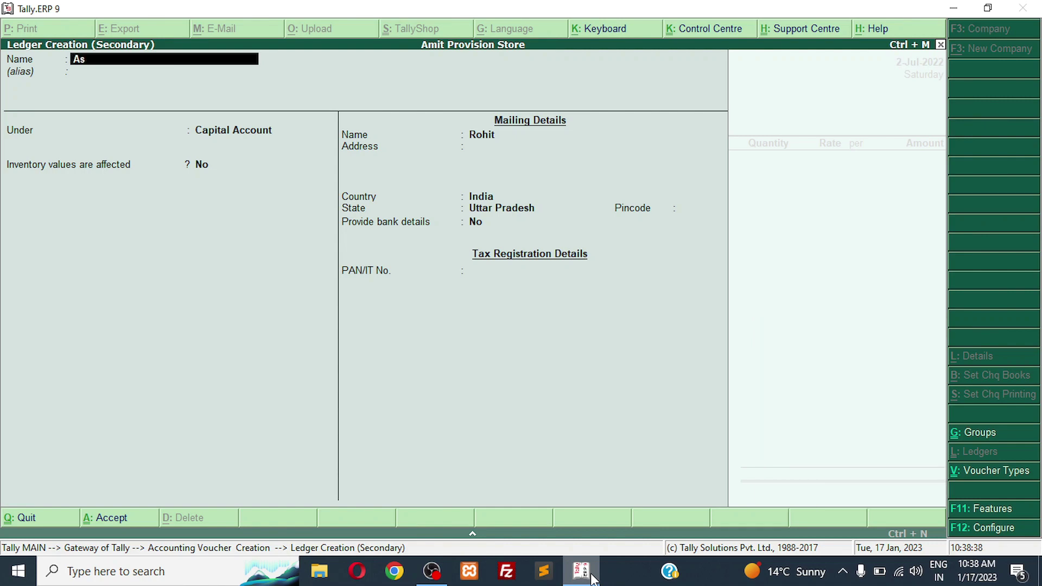
{"action": "type", "text": "hish"}
{"action": "key", "text": "Return"}
{"action": "key", "text": "Return"}
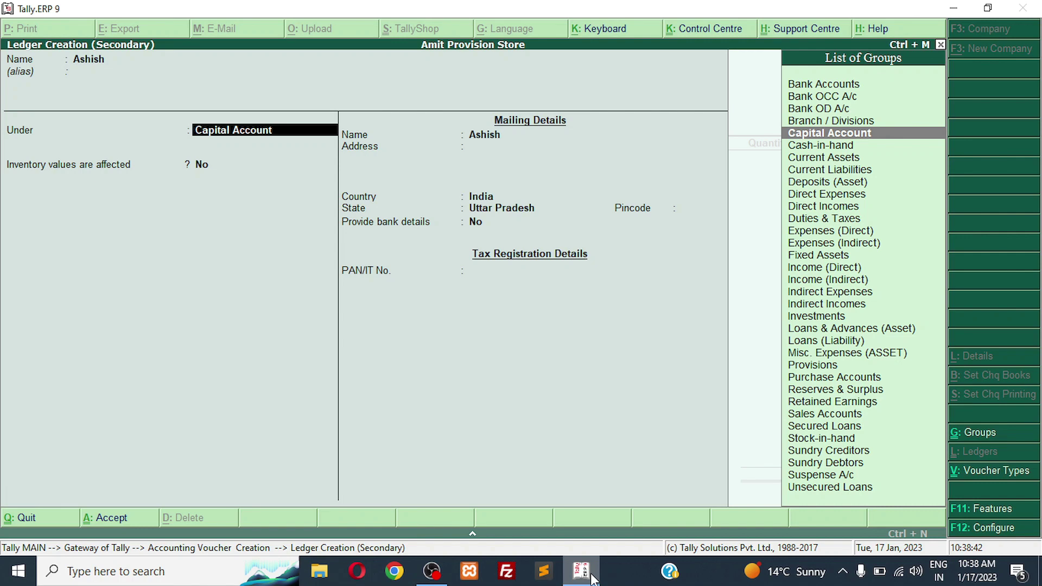
{"action": "type", "text": "S"}
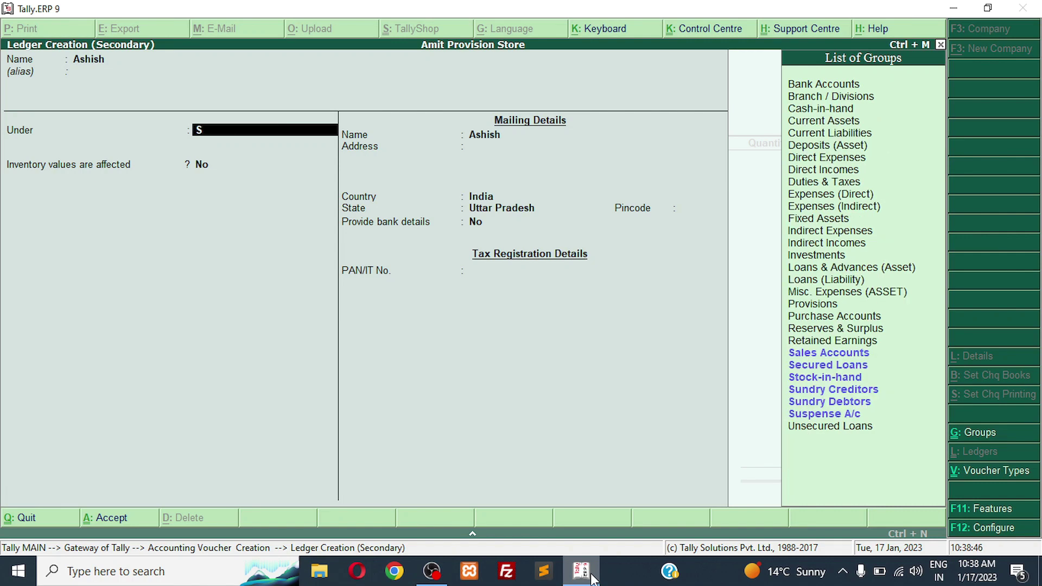
{"action": "key", "text": "Up"}
{"action": "key", "text": "Up"}
{"action": "key", "text": "Return"}
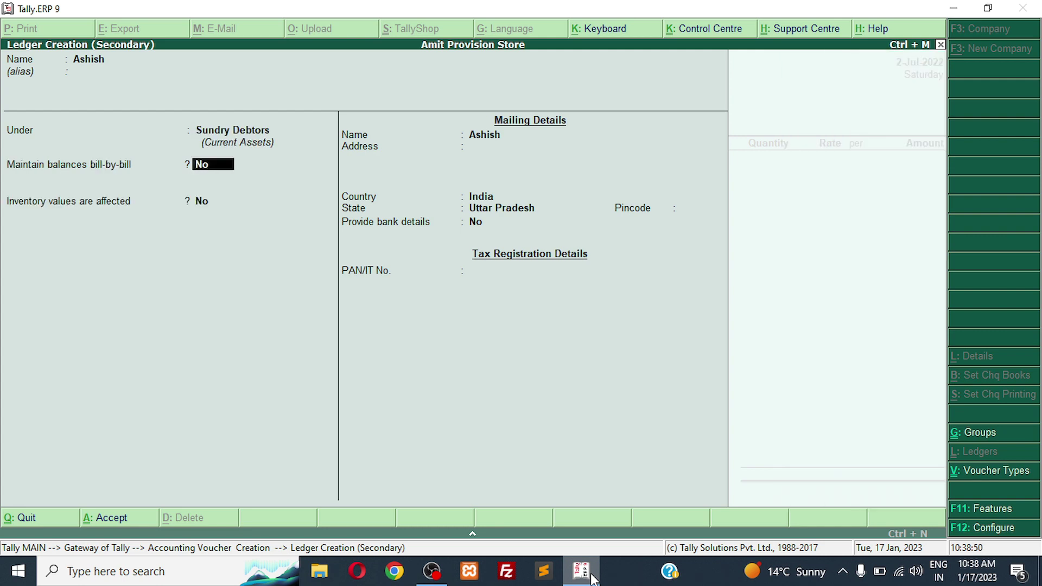
- Keep the default balance, inventory and mailing settings, save the customer's ledger and use it as the voucher's party account
{"action": "key", "text": "Return"}
{"action": "key", "text": "Return"}
{"action": "key", "text": "Return"}
{"action": "key", "text": "Return"}
{"action": "key", "text": "Return"}
{"action": "key", "text": "Return"}
{"action": "key", "text": "Return"}
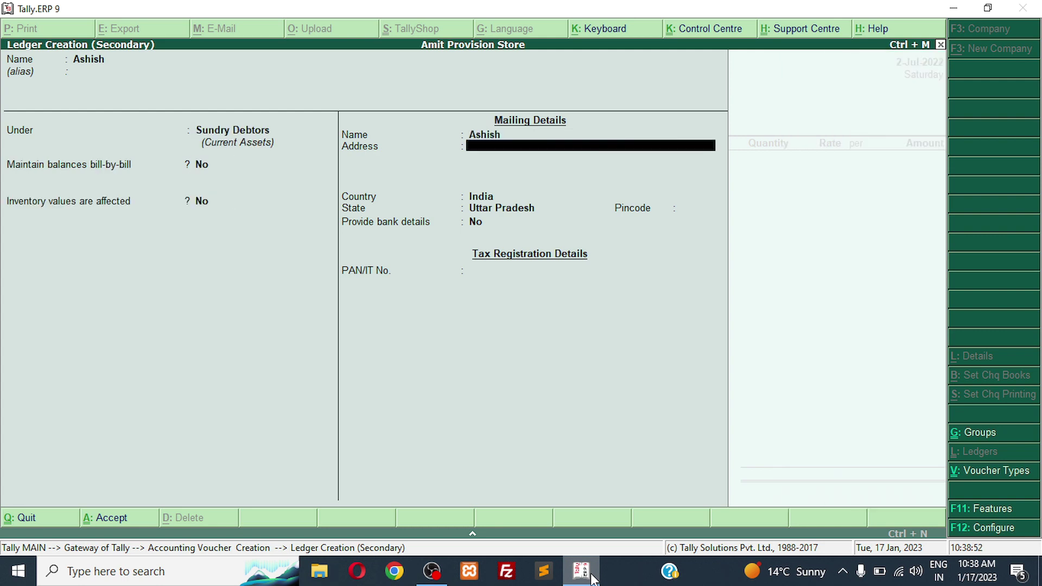
{"action": "key", "text": "Return"}
{"action": "key", "text": "Return"}
{"action": "key", "text": "Return"}
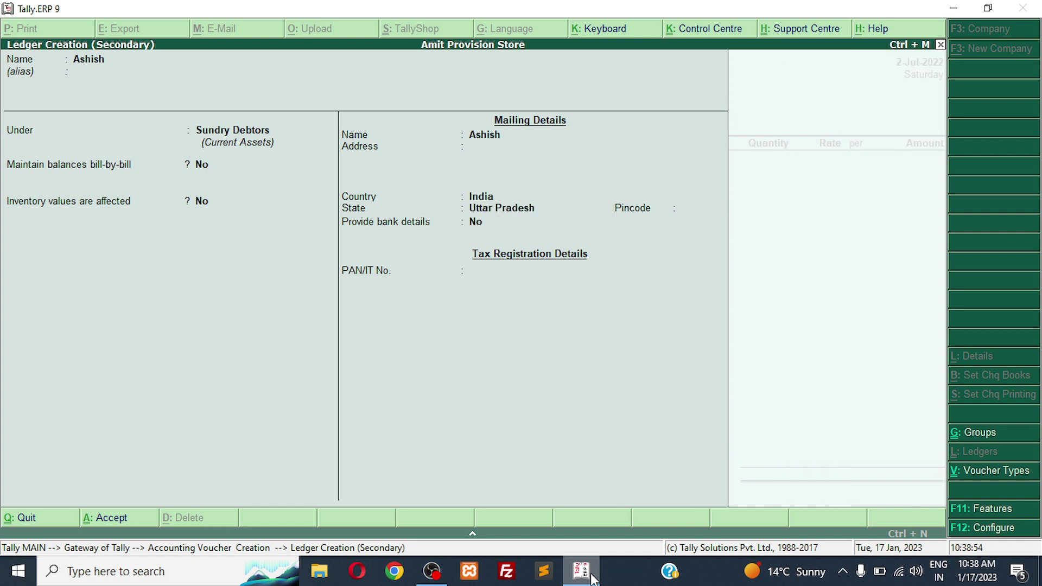
{"action": "key", "text": "Return"}
{"action": "key", "text": "Return"}
- Accept the party details with dealer type Not Applicable and choose Sales as the sales ledger
{"action": "key", "text": "Return"}
{"action": "key", "text": "Return"}
{"action": "key", "text": "Return"}
{"action": "key", "text": "Return"}
{"action": "key", "text": "Return"}
{"action": "key", "text": "Return"}
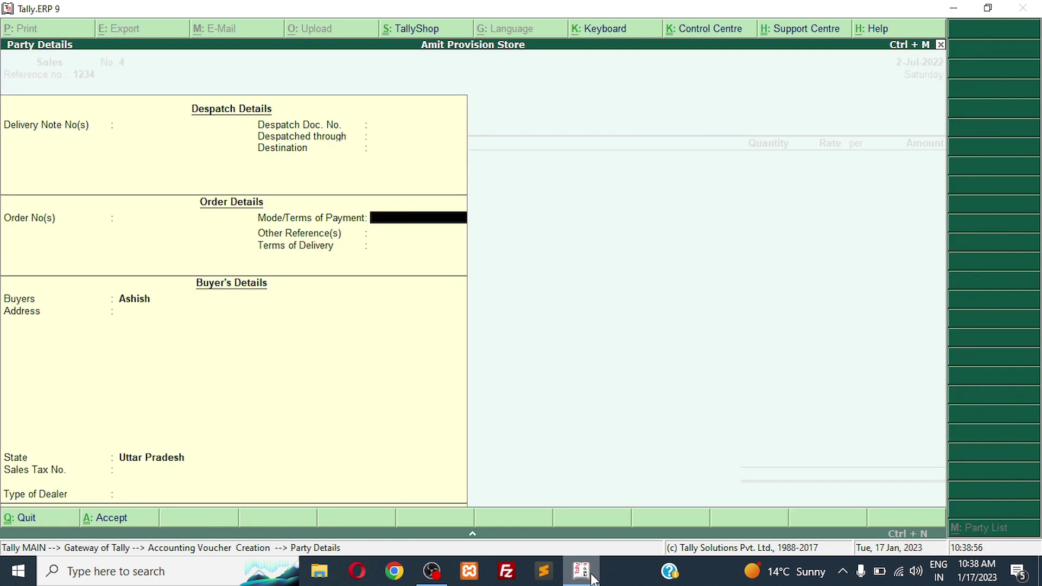
{"action": "key", "text": "Return"}
{"action": "key", "text": "Return"}
{"action": "key", "text": "Return"}
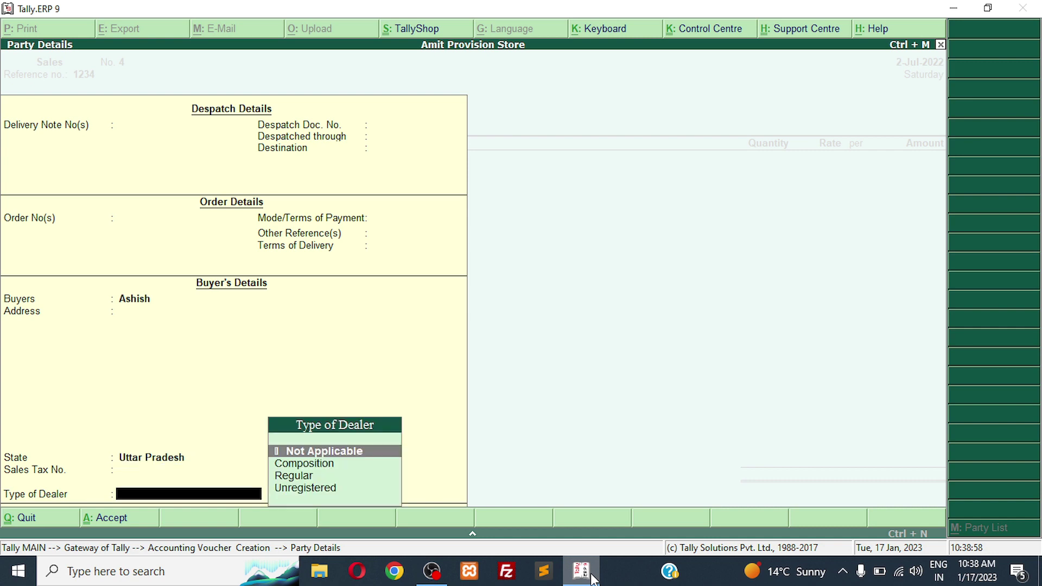
{"action": "key", "text": "Return"}
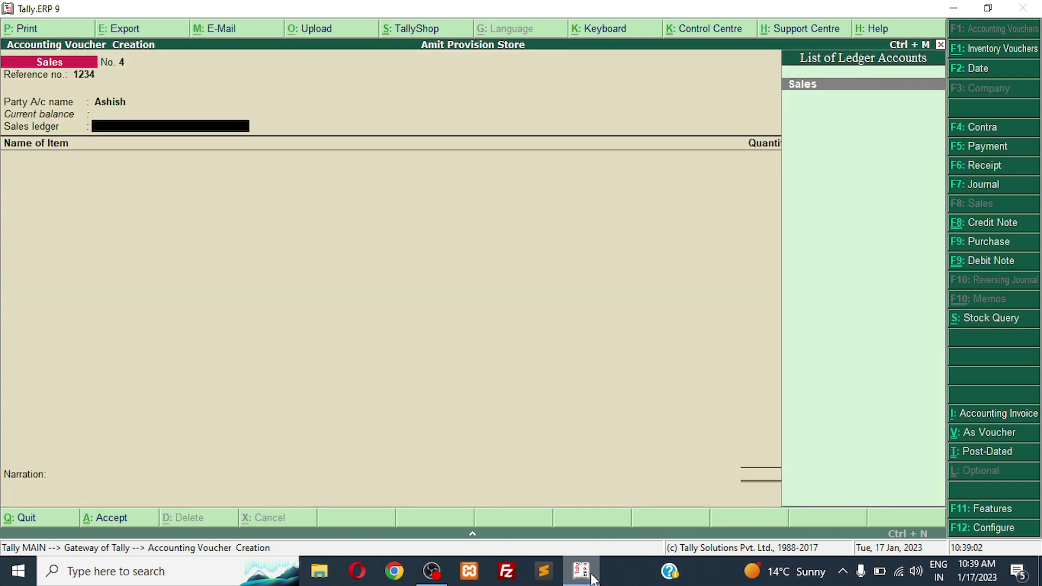
{"action": "key", "text": "Return"}
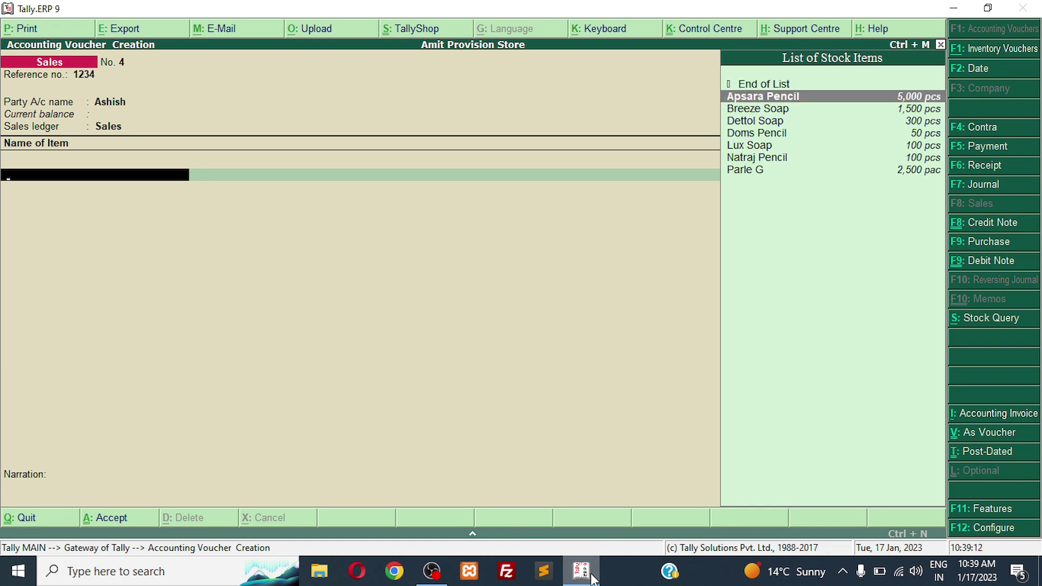
- Add 1,000 pcs of Apsara Pencil from the Kidwai Nagar godown at a rate of 20 to the voucher
{"action": "key", "text": "Return"}
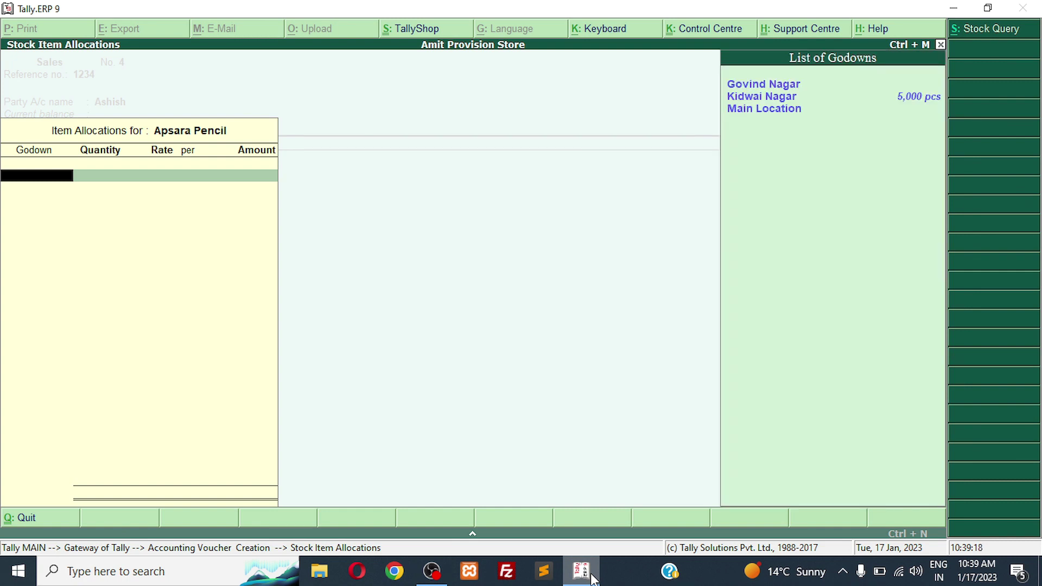
{"action": "left_click", "coordinate": [593, 579]}
{"action": "key", "text": "Down"}
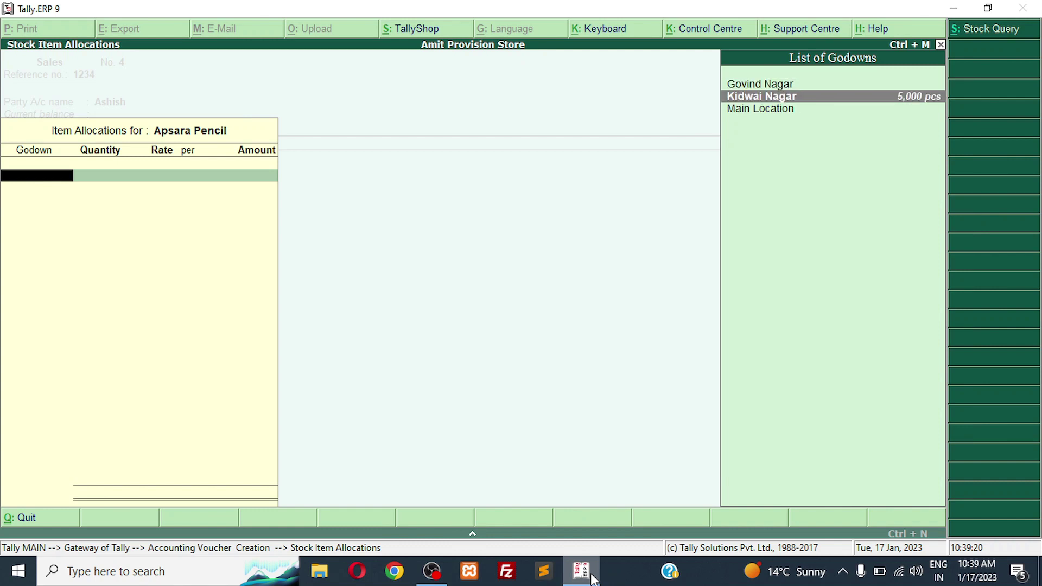
{"action": "key", "text": "Return"}
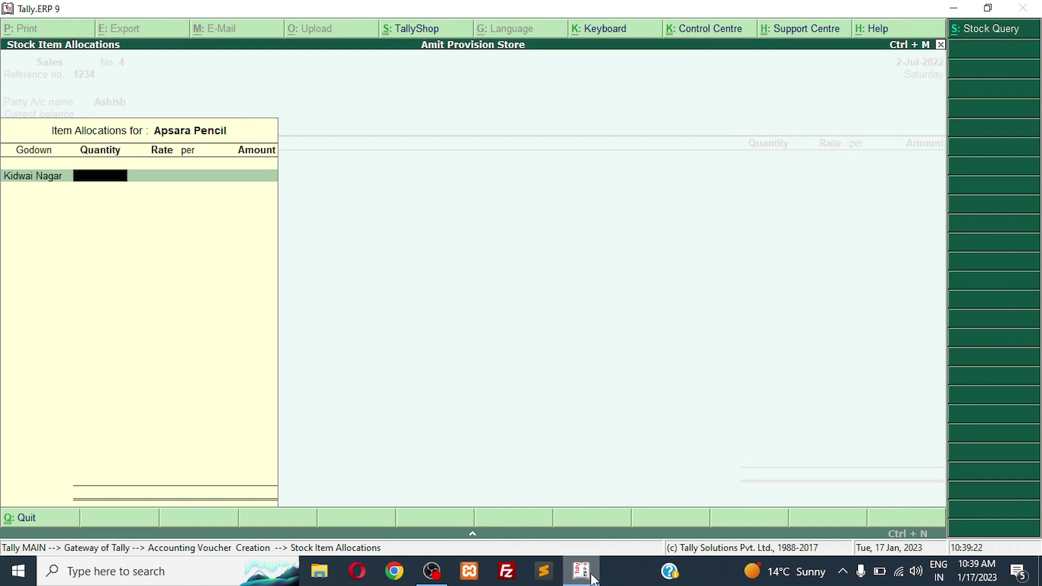
{"action": "type", "text": "1000"}
{"action": "key", "text": "Return"}
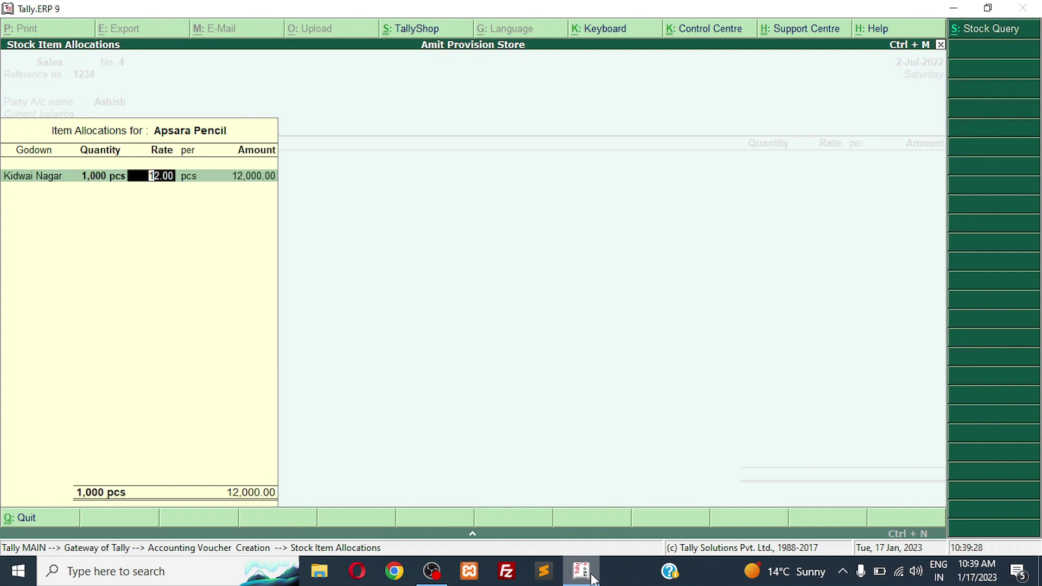
{"action": "type", "text": "20"}
{"action": "key", "text": "Return"}
{"action": "key", "text": "Return"}
{"action": "key", "text": "Return"}
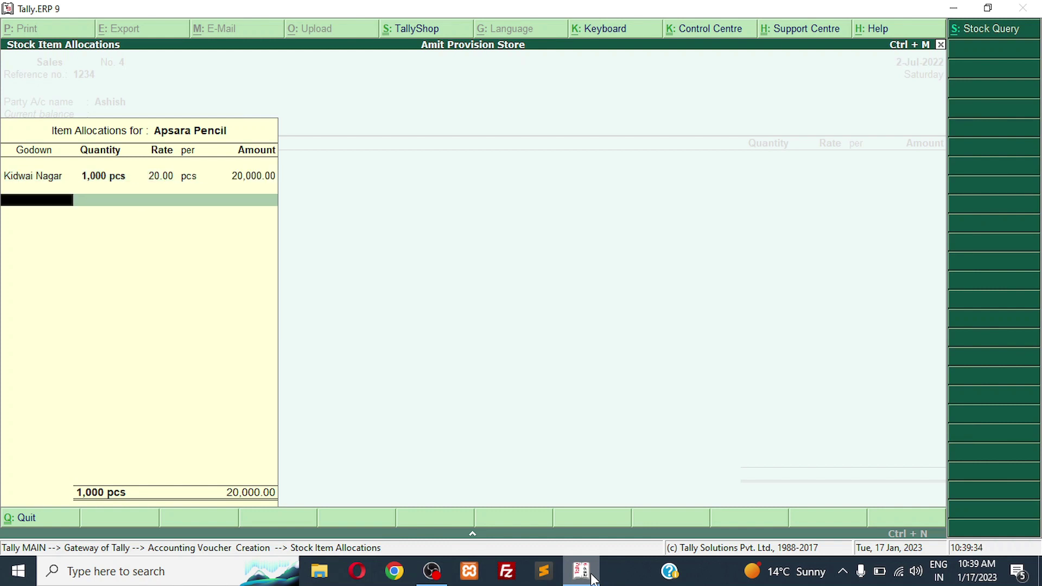
{"action": "key", "text": "Return"}
{"action": "key", "text": "Return"}
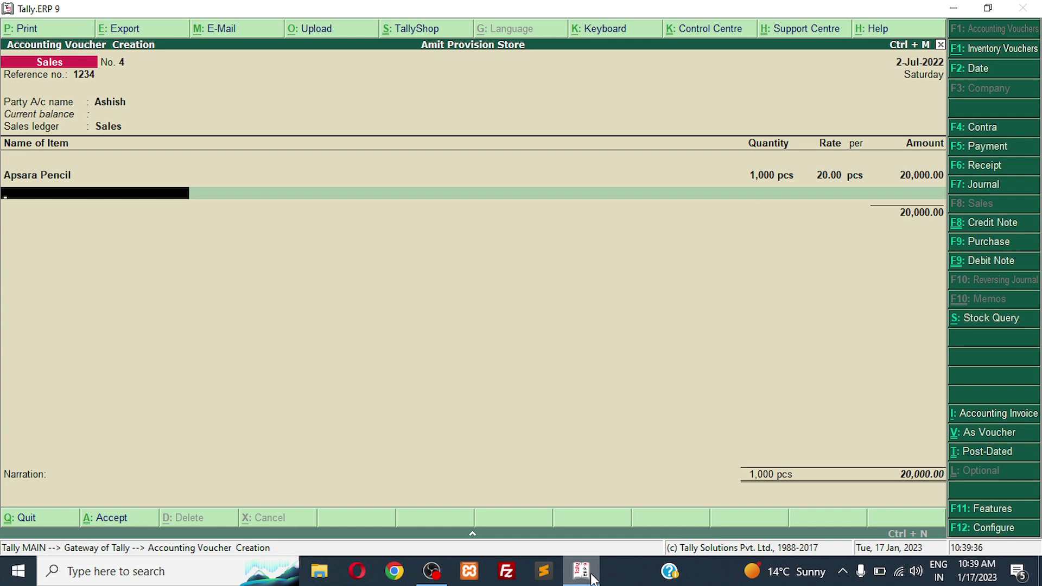
- Add 25 pcs of Doms Pencil from the Kidwai Nagar godown at a rate of 15 to the voucher
{"action": "key", "text": "Down"}
{"action": "key", "text": "Down"}
{"action": "key", "text": "Down"}
{"action": "key", "text": "Down"}
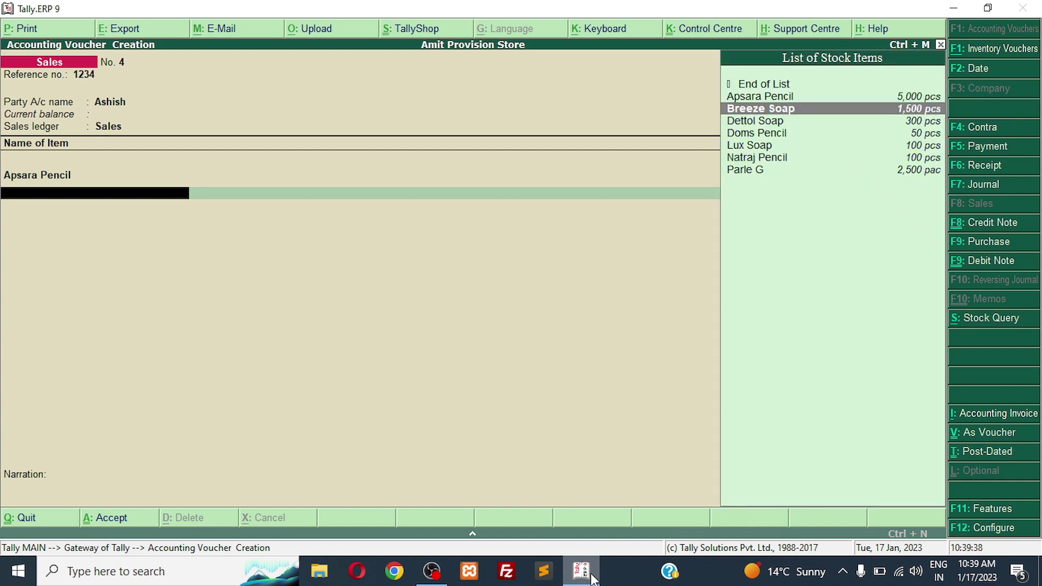
{"action": "key", "text": "Return"}
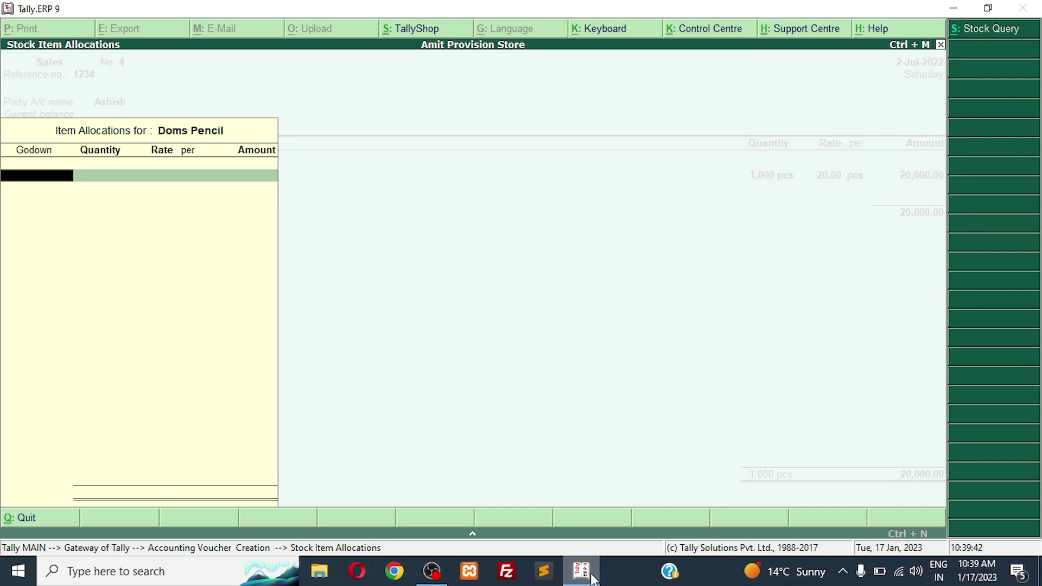
{"action": "key", "text": "Down"}
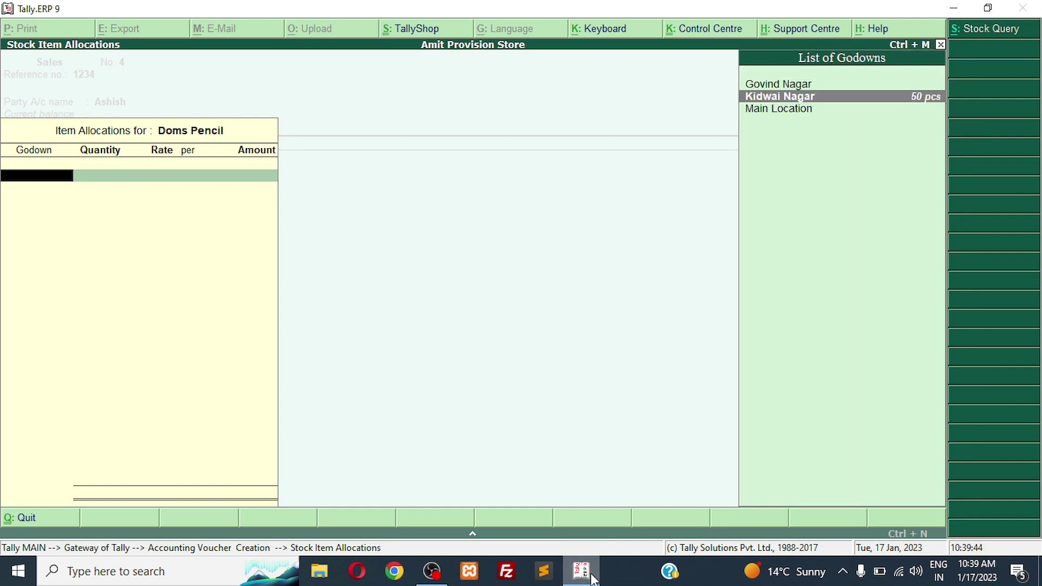
{"action": "key", "text": "Return"}
{"action": "type", "text": "25"}
{"action": "key", "text": "Return"}
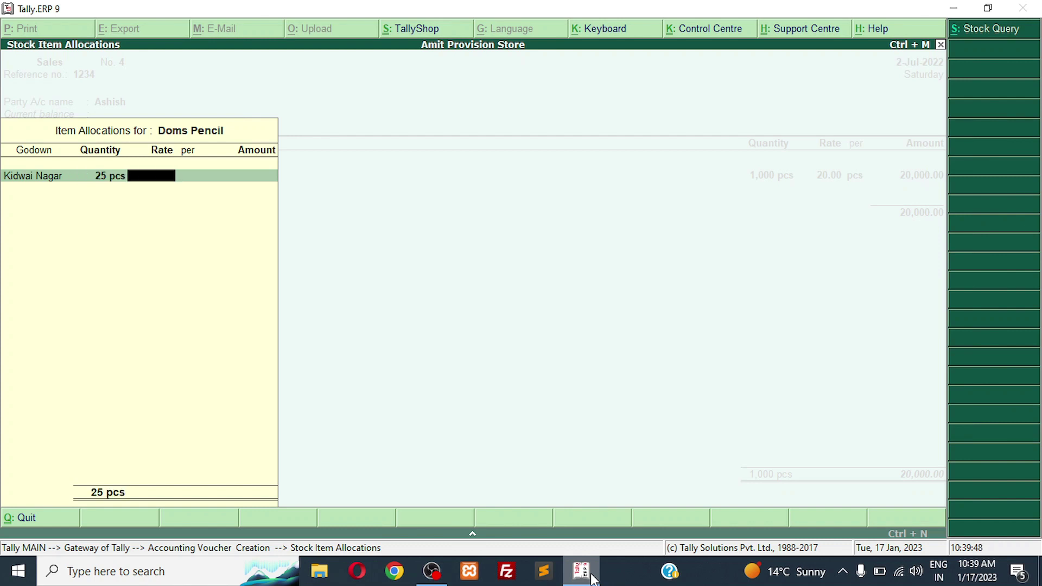
{"action": "type", "text": "15"}
{"action": "key", "text": "Return"}
{"action": "key", "text": "Return"}
{"action": "key", "text": "Return"}
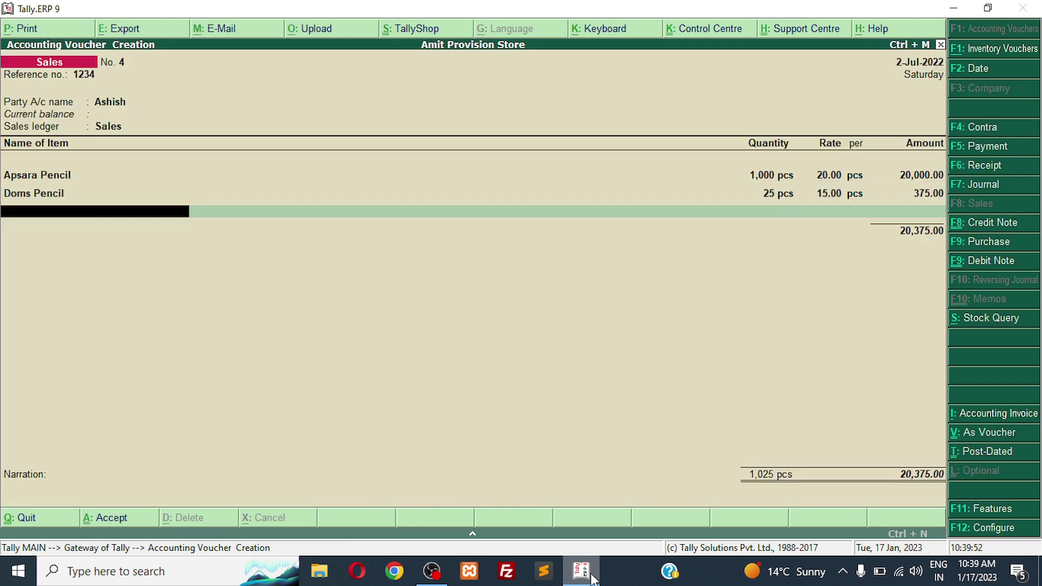
- Finish the item list with the narration "invoice no. 1234", save the sales voucher and return to the Gateway of Tally
{"action": "key", "text": "Return"}
{"action": "key", "text": "Return"}
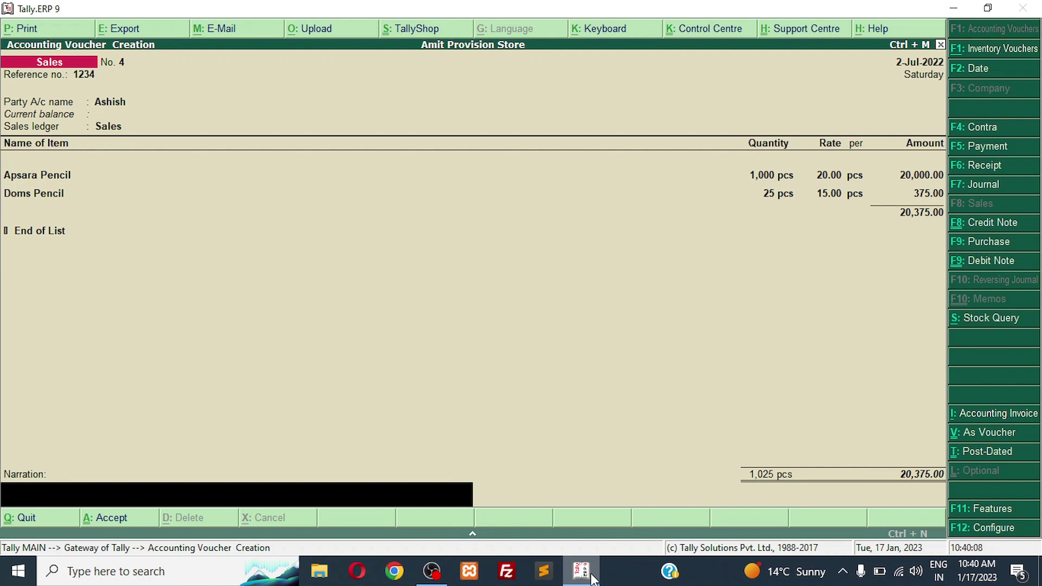
{"action": "type", "text": "invoice no. 1234"}
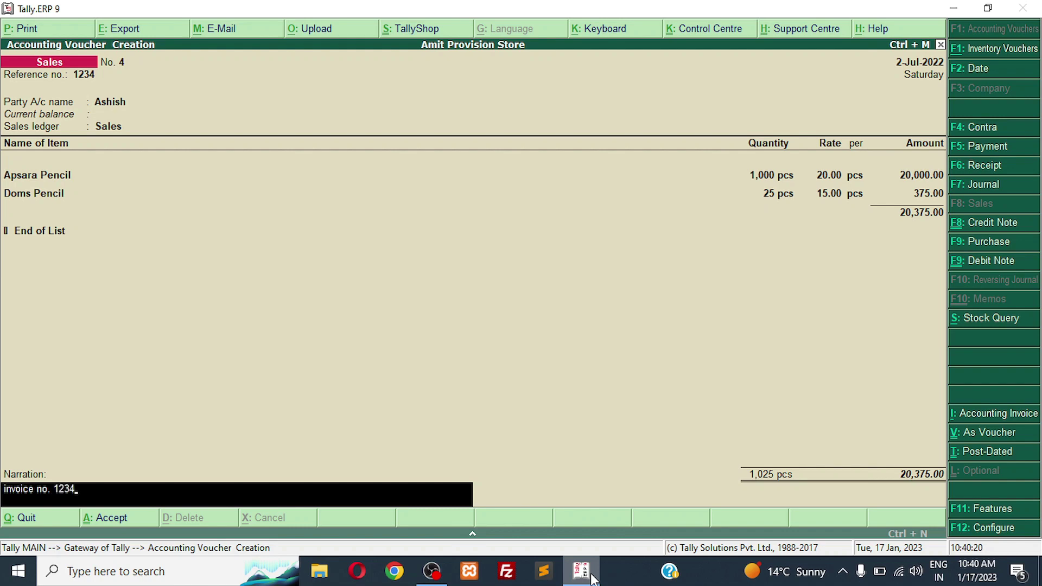
{"action": "key", "text": "Return"}
{"action": "key", "text": "Return"}
{"action": "key", "text": "Escape"}
{"action": "key", "text": "Return"}
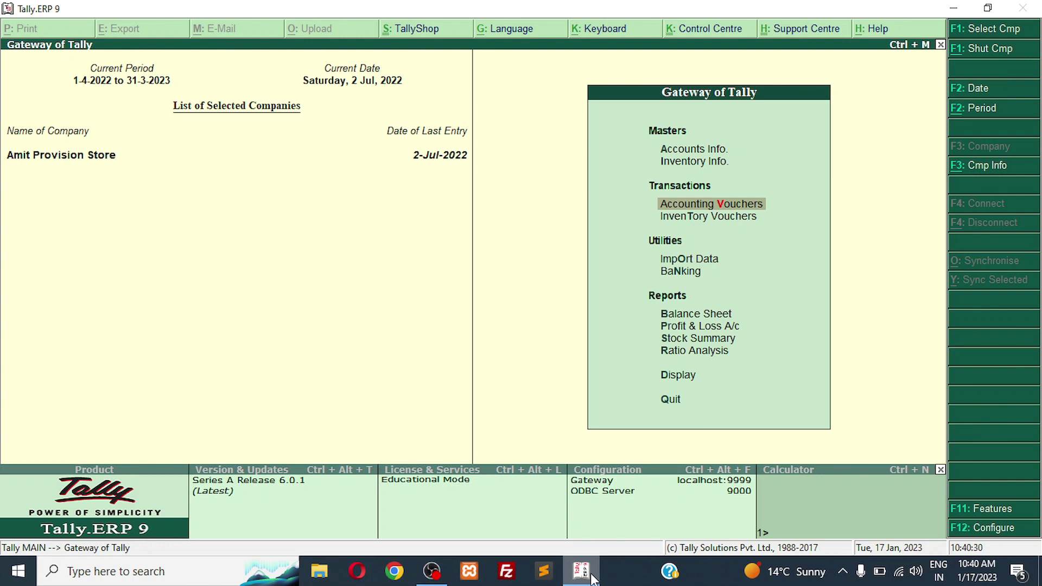
- Display the new customer's ledger vouchers from the Account Books to check the sales entry
{"action": "key", "text": "Down"}
{"action": "key", "text": "Down"}
{"action": "key", "text": "Down"}
{"action": "key", "text": "Down"}
{"action": "key", "text": "Down"}
{"action": "key", "text": "Down"}
{"action": "key", "text": "Down"}
{"action": "key", "text": "Down"}
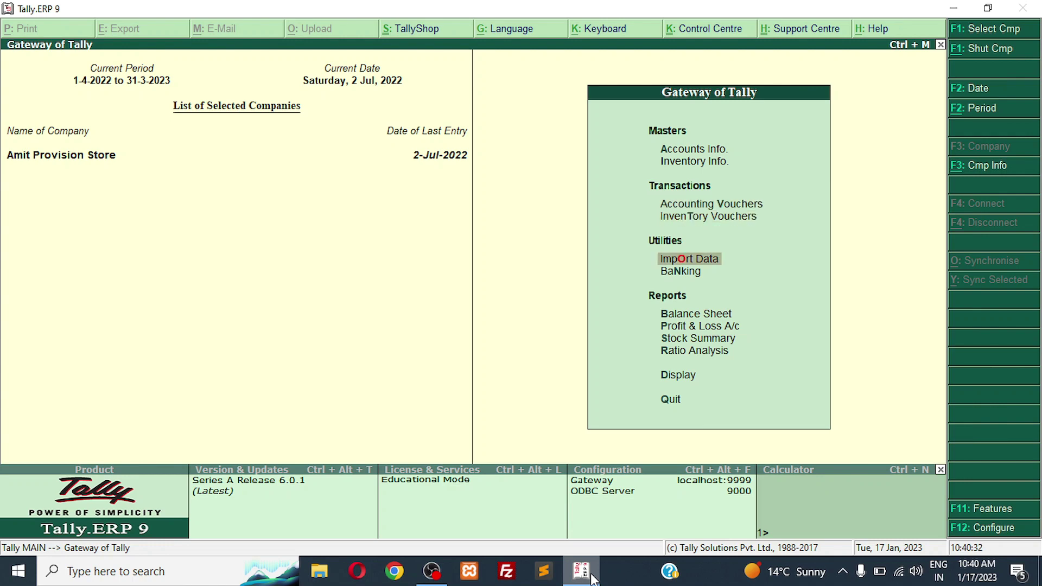
{"action": "key", "text": "Return"}
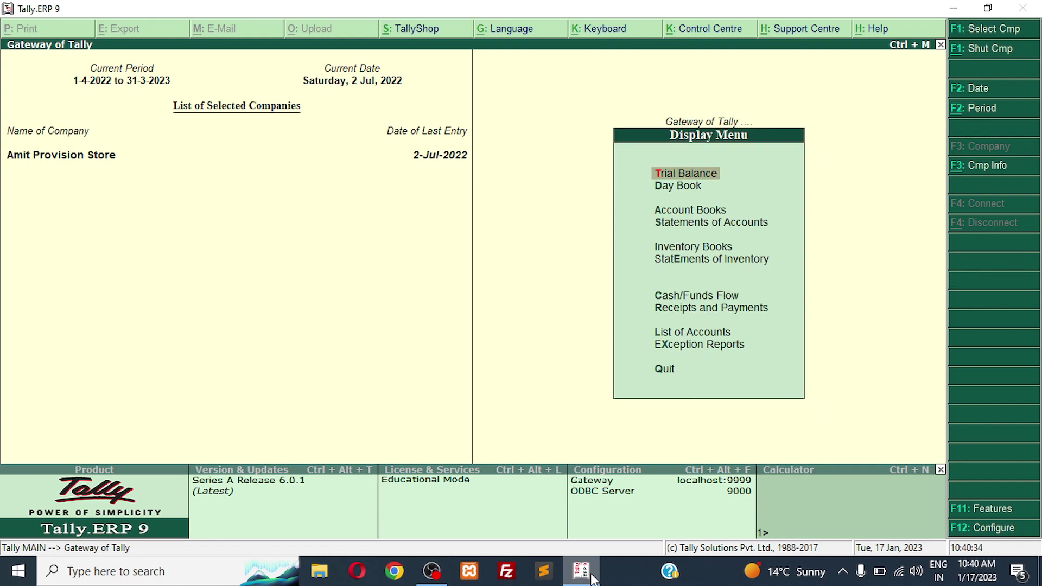
{"action": "key", "text": "Down"}
{"action": "key", "text": "Down"}
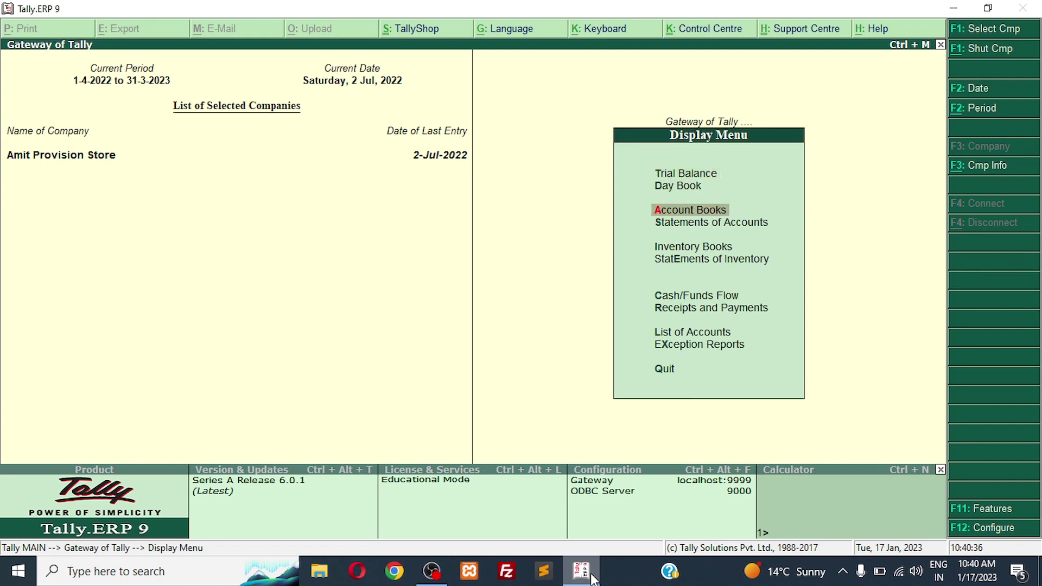
{"action": "key", "text": "Return"}
{"action": "key", "text": "Down"}
{"action": "key", "text": "Down"}
{"action": "key", "text": "Up"}
{"action": "key", "text": "Return"}
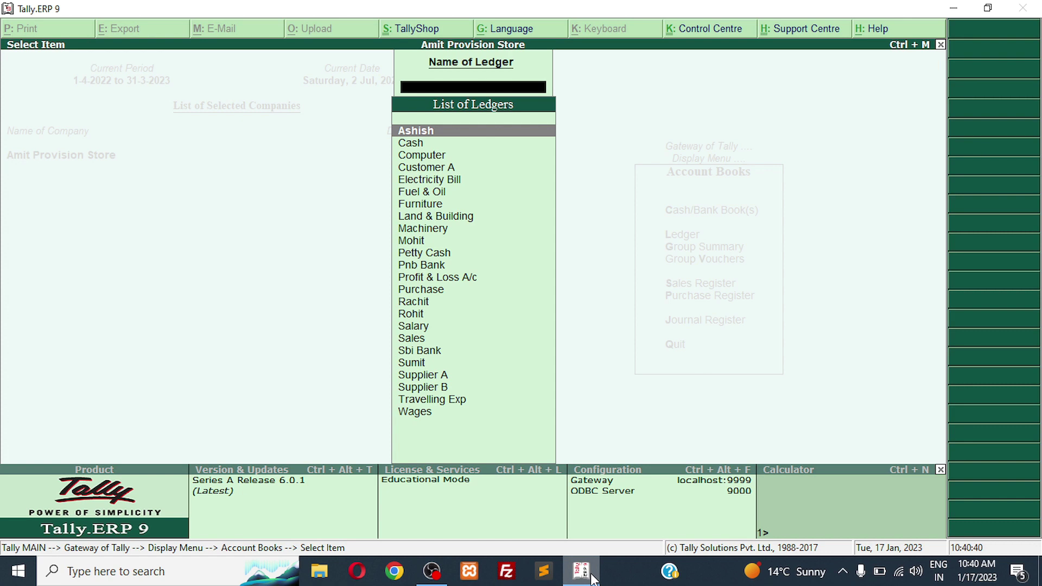
{"action": "key", "text": "Return"}
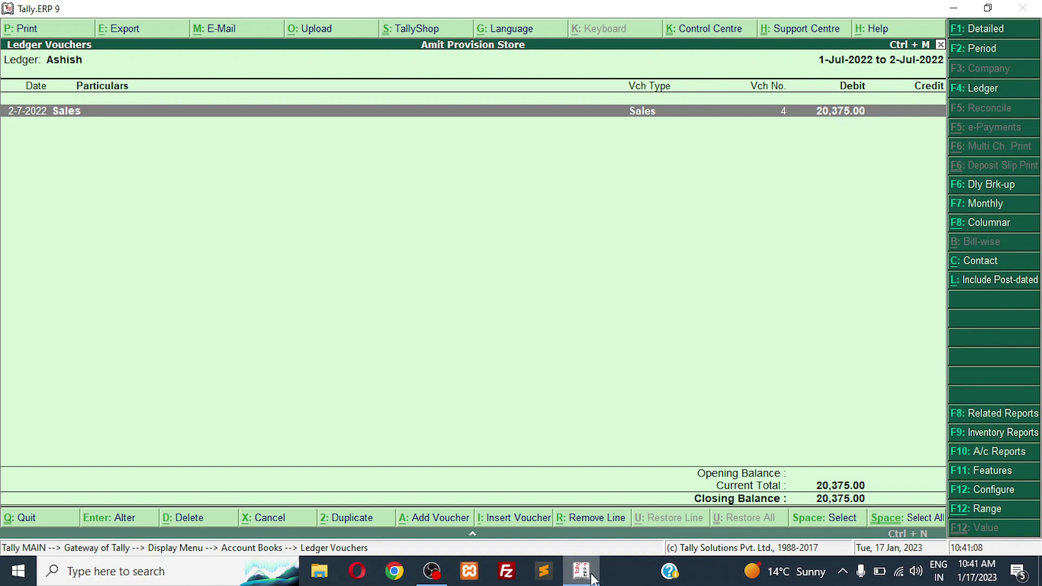
- Close the ledger report, return to the Gateway of Tally and open a new receipt voucher
{"action": "key", "text": "Escape"}
{"action": "key", "text": "Escape"}
{"action": "key", "text": "Escape"}
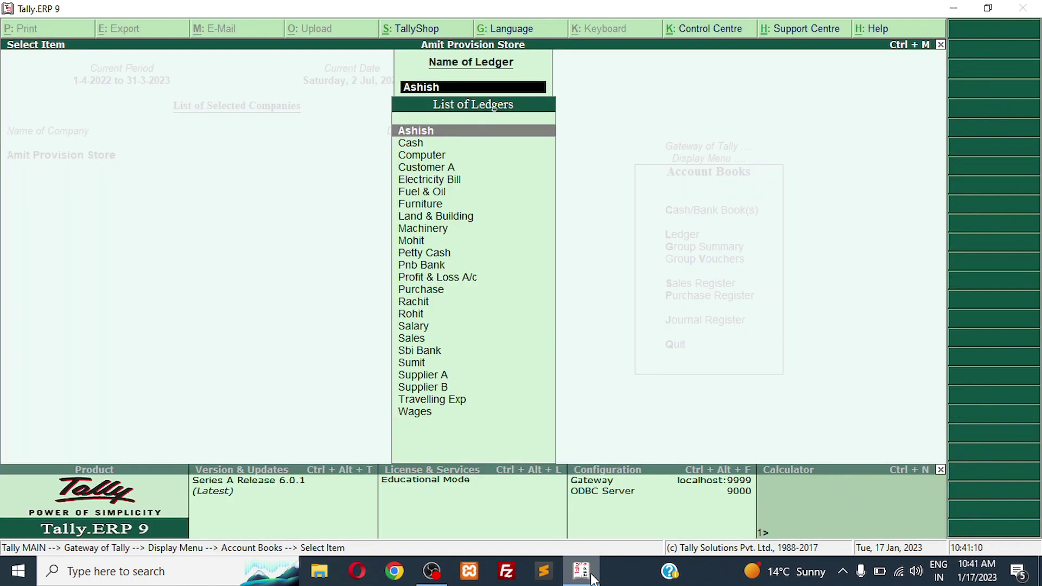
{"action": "key", "text": "Escape"}
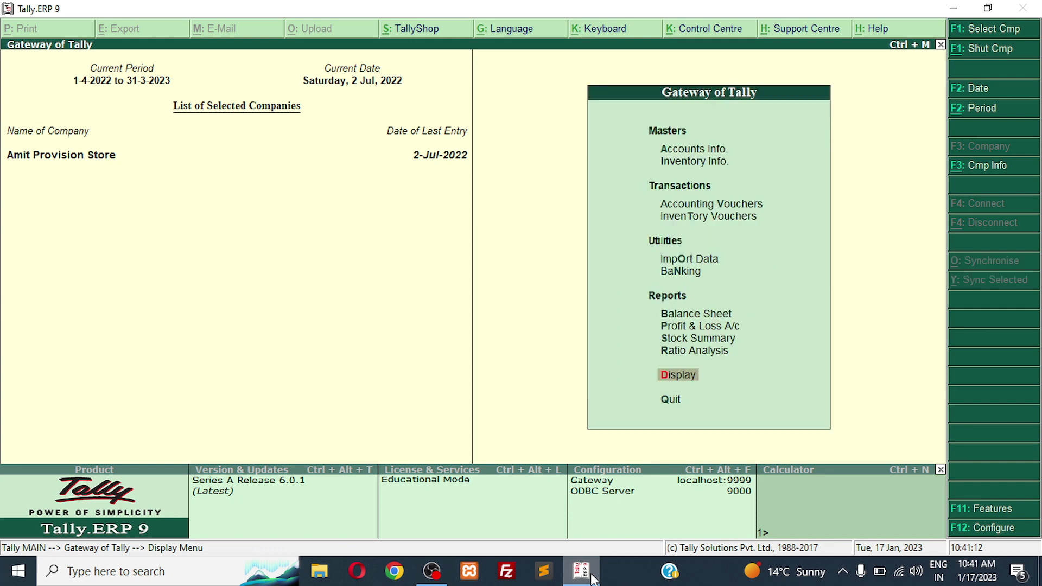
{"action": "key", "text": "Up"}
{"action": "key", "text": "Up"}
{"action": "key", "text": "Up"}
{"action": "key", "text": "Up"}
{"action": "key", "text": "Up"}
{"action": "key", "text": "Up"}
{"action": "key", "text": "Up"}
{"action": "key", "text": "Up"}
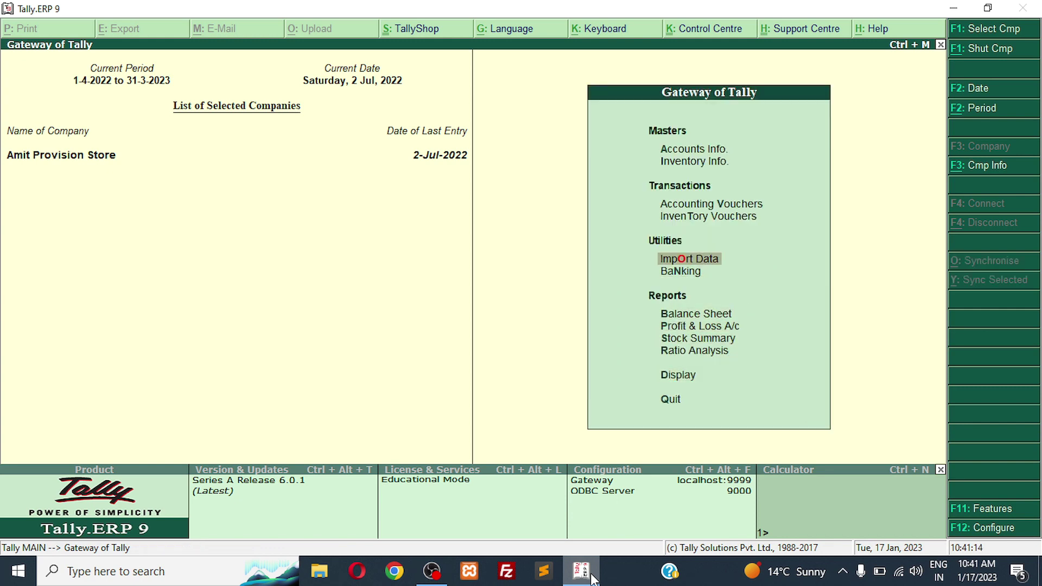
{"action": "key", "text": "Return"}
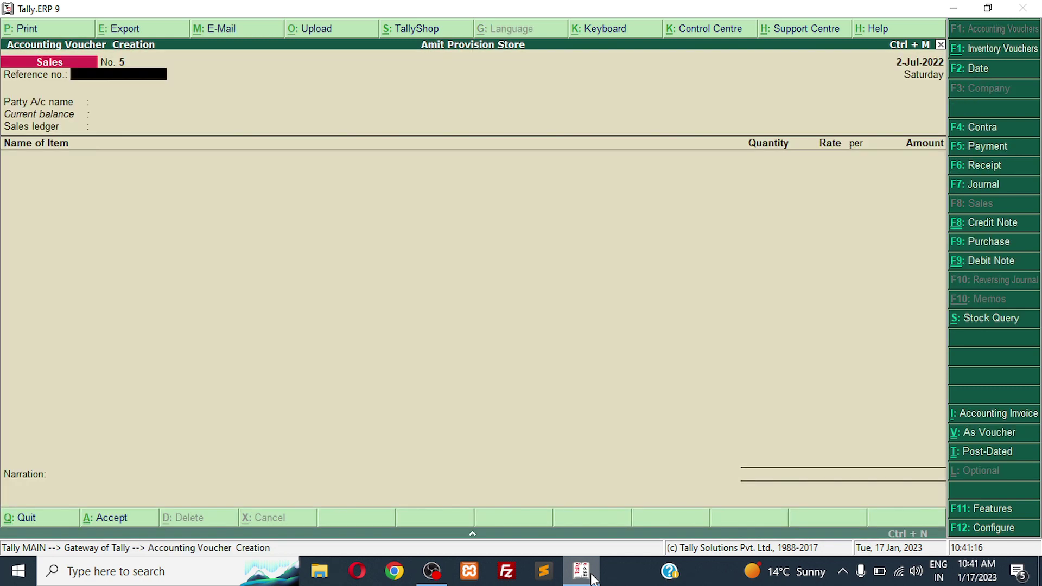
{"action": "key", "text": "F6"}
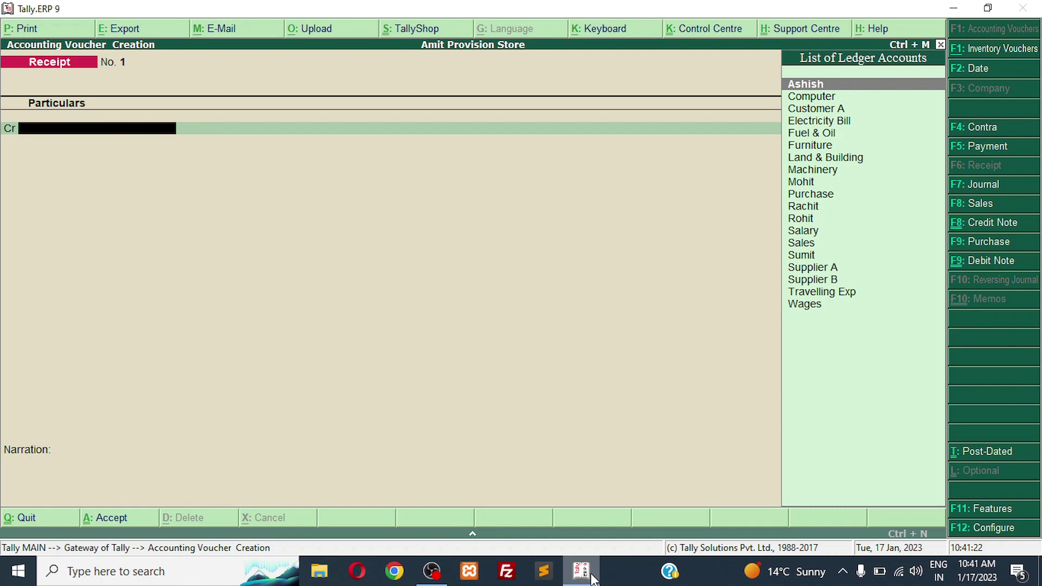
- Credit the new customer's ledger with 20,375 and debit Cash with the same amount in the receipt voucher
{"action": "key", "text": "Return"}
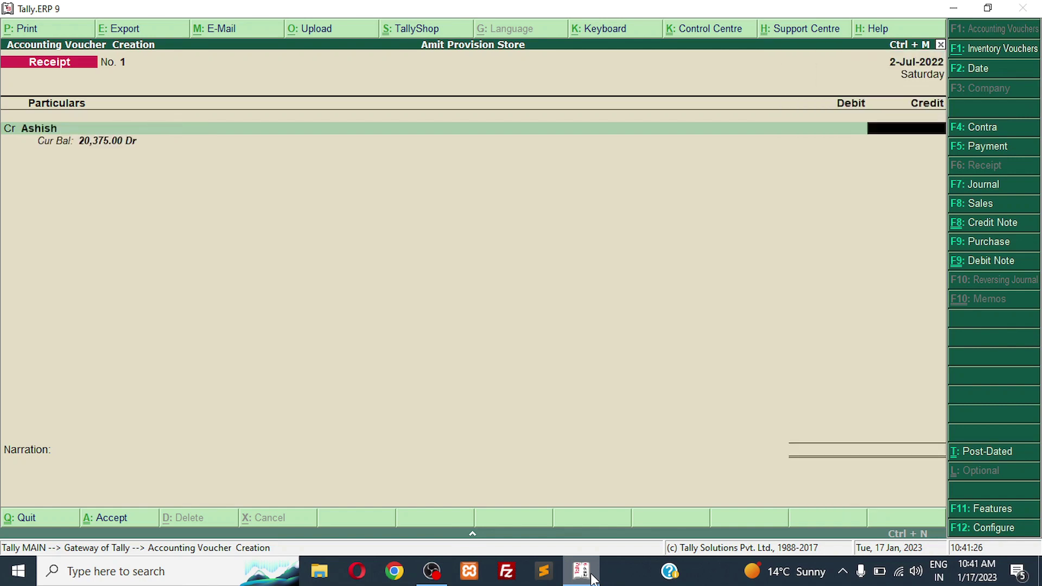
{"action": "type", "text": "20375"}
{"action": "key", "text": "Return"}
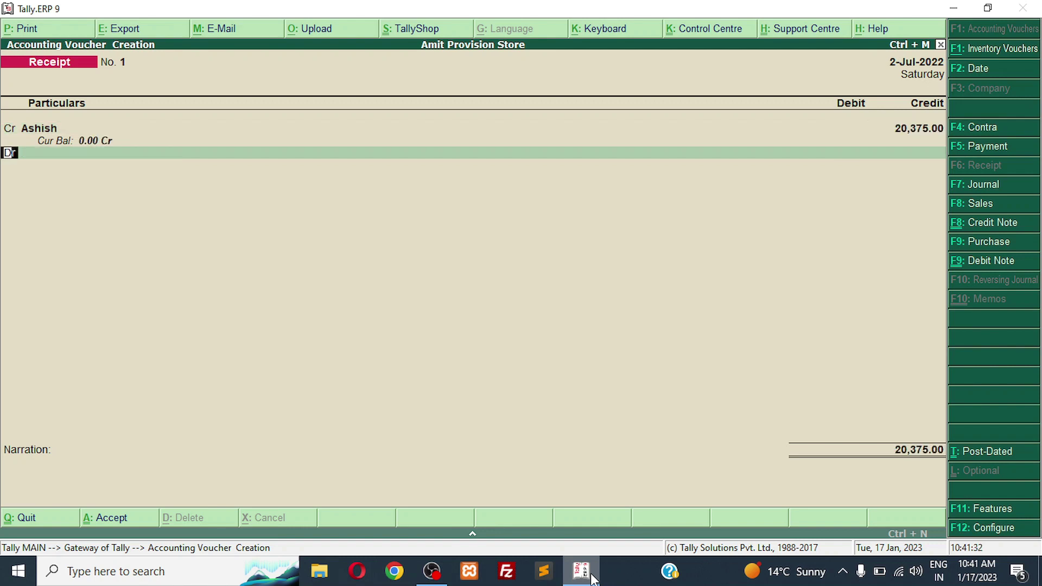
{"action": "key", "text": "Return"}
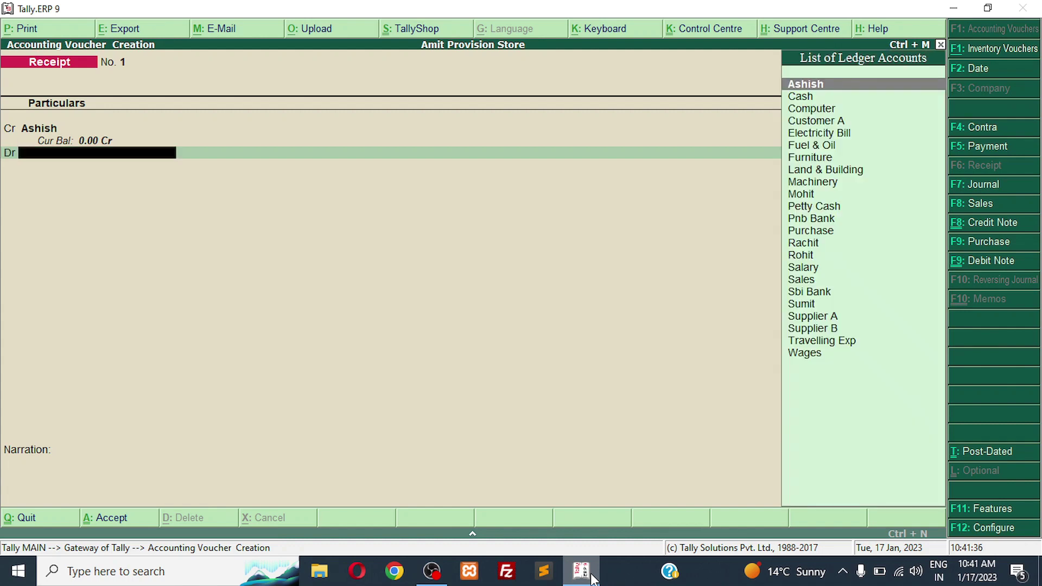
{"action": "key", "text": "Down"}
{"action": "key", "text": "Return"}
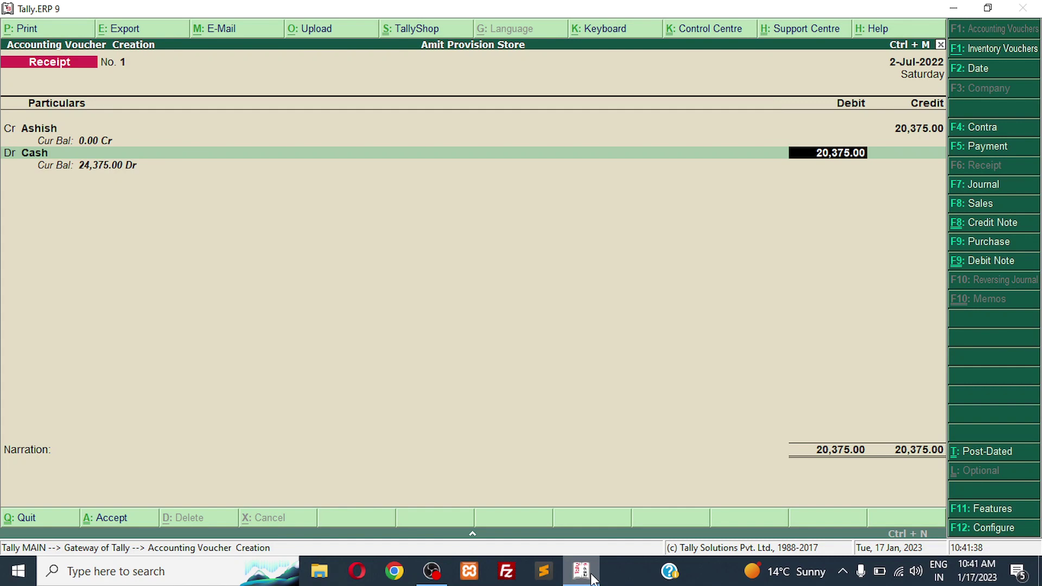
{"action": "key", "text": "Return"}
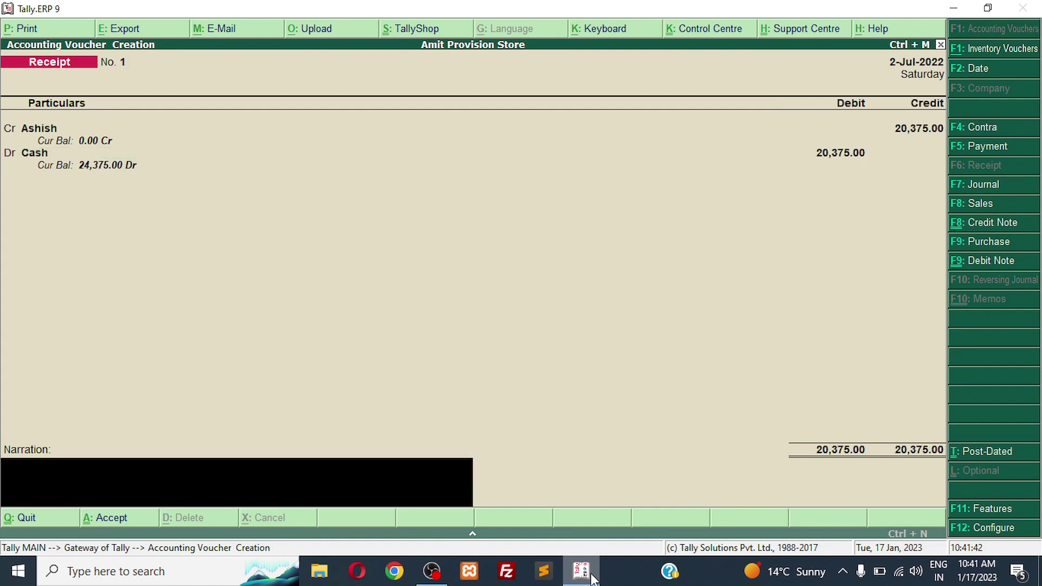
- Enter the narration "being cash received from" plus the customer's name, save the receipt voucher and return to the Gateway of Tally
{"action": "type", "text": "being cash re"}
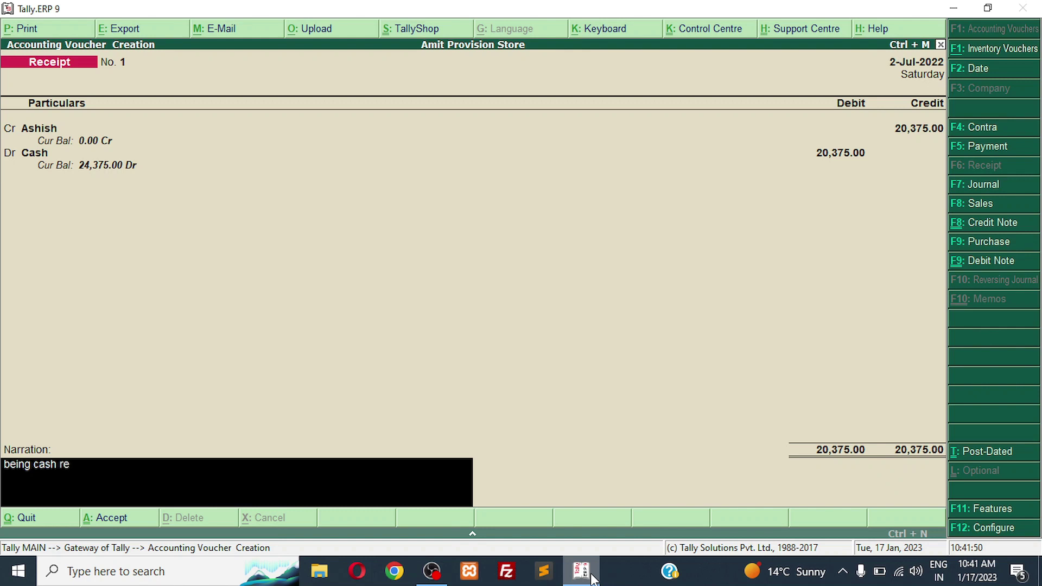
{"action": "type", "text": "ceived from as"}
{"action": "key", "text": "BackSpace"}
{"action": "key", "text": "BackSpace"}
{"action": "type", "text": "As"}
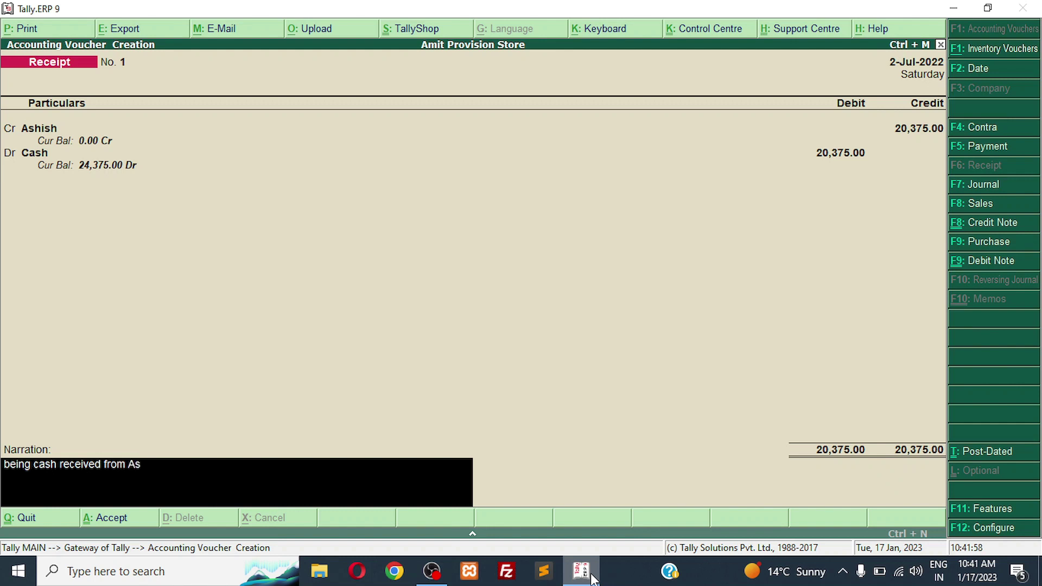
{"action": "type", "text": "hish"}
{"action": "key", "text": "Return"}
{"action": "key", "text": "Return"}
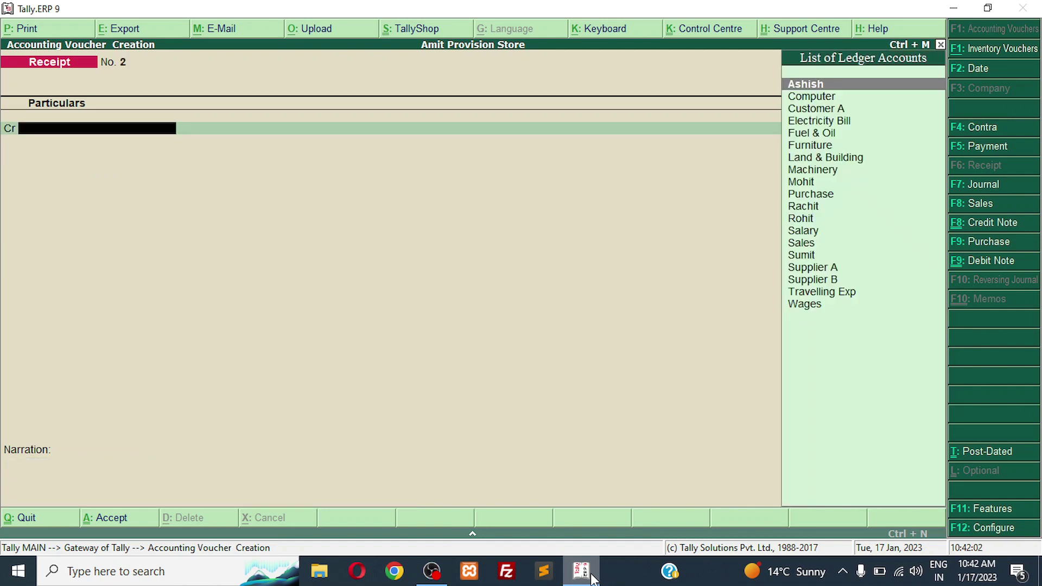
{"action": "key", "text": "Escape"}
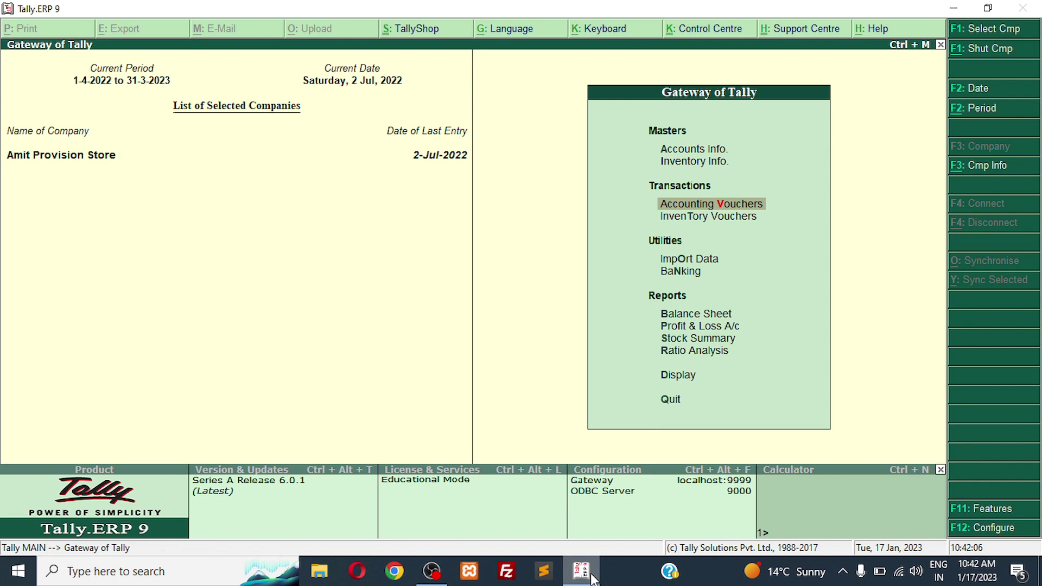
- Display the customer's ledger vouchers from the Account Books to check the receipt entry, and return to the Gateway of Tally
{"action": "key", "text": "Down"}
{"action": "key", "text": "Down"}
{"action": "key", "text": "Down"}
{"action": "key", "text": "Down"}
{"action": "key", "text": "Down"}
{"action": "key", "text": "Down"}
{"action": "key", "text": "Down"}
{"action": "key", "text": "Down"}
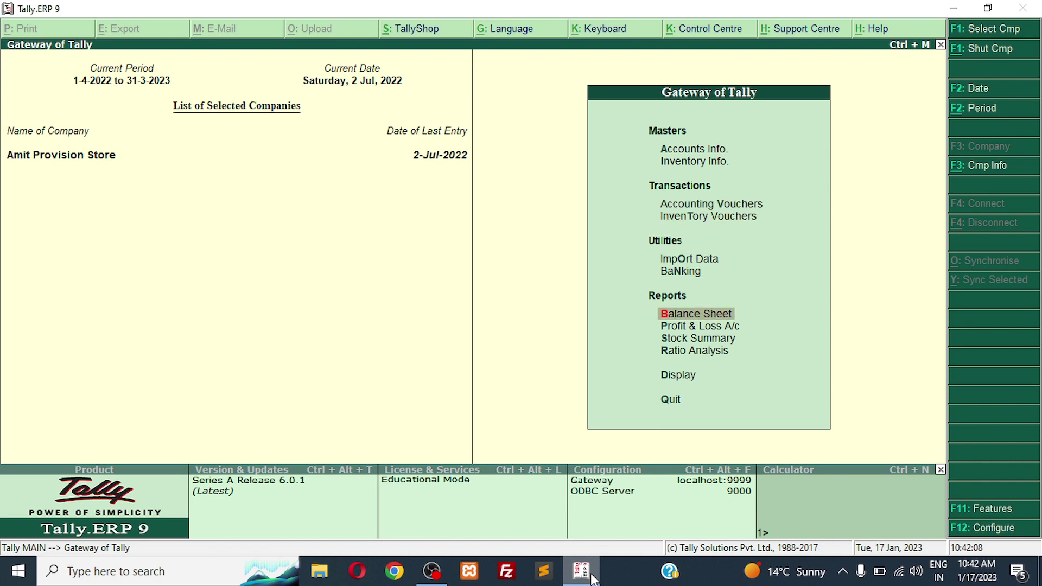
{"action": "key", "text": "Return"}
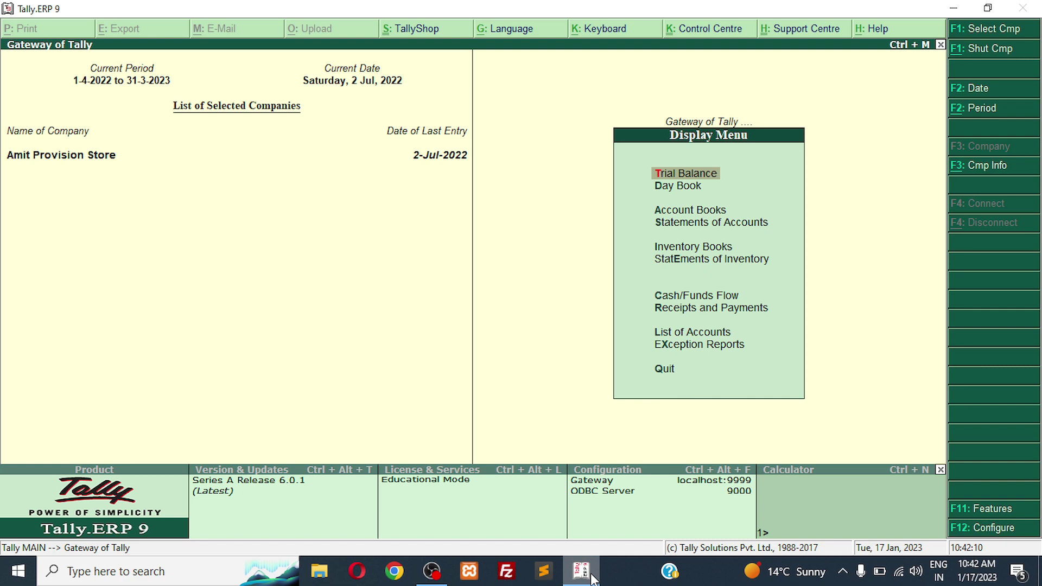
{"action": "key", "text": "Down"}
{"action": "key", "text": "Down"}
{"action": "key", "text": "Return"}
{"action": "key", "text": "Down"}
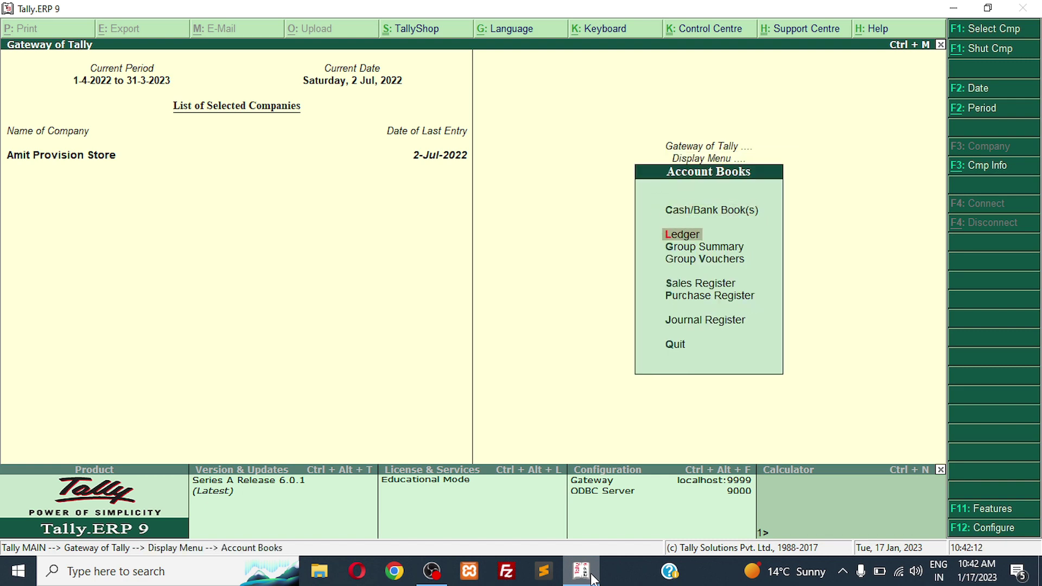
{"action": "key", "text": "Return"}
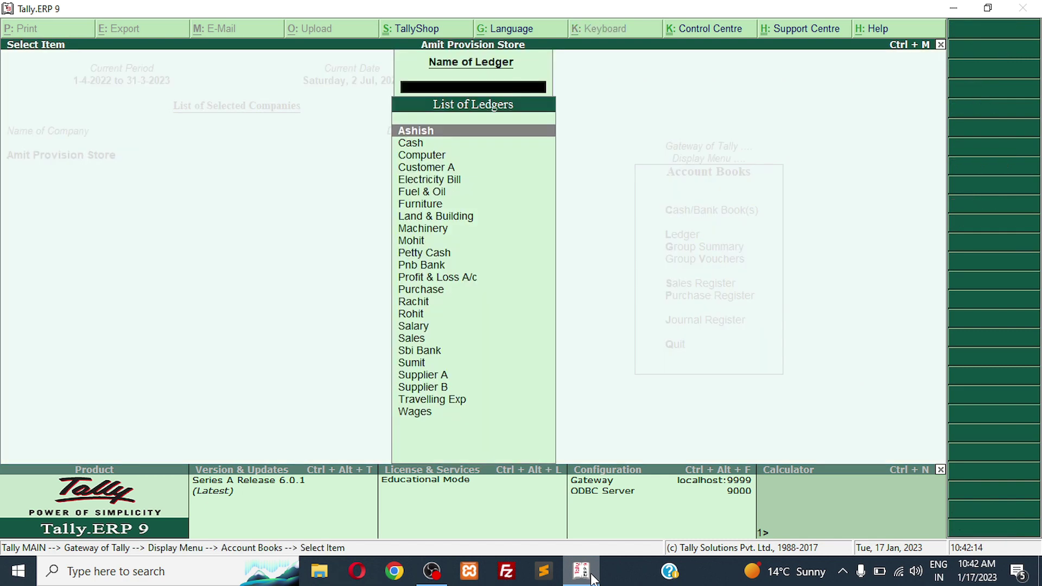
{"action": "key", "text": "Return"}
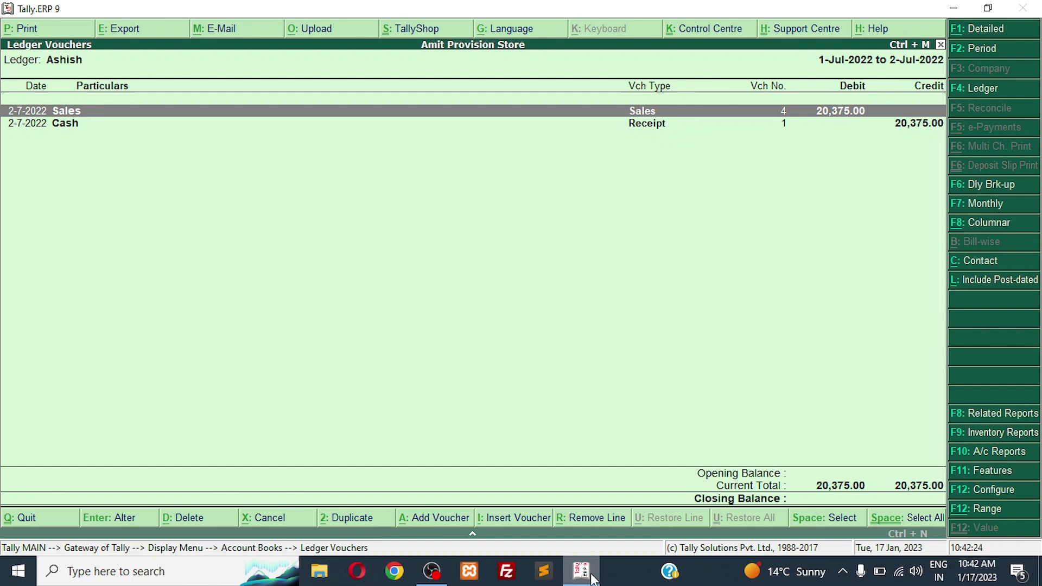
{"action": "key", "text": "Escape"}
{"action": "key", "text": "Escape"}
{"action": "key", "text": "Escape"}
{"action": "key", "text": "Escape"}
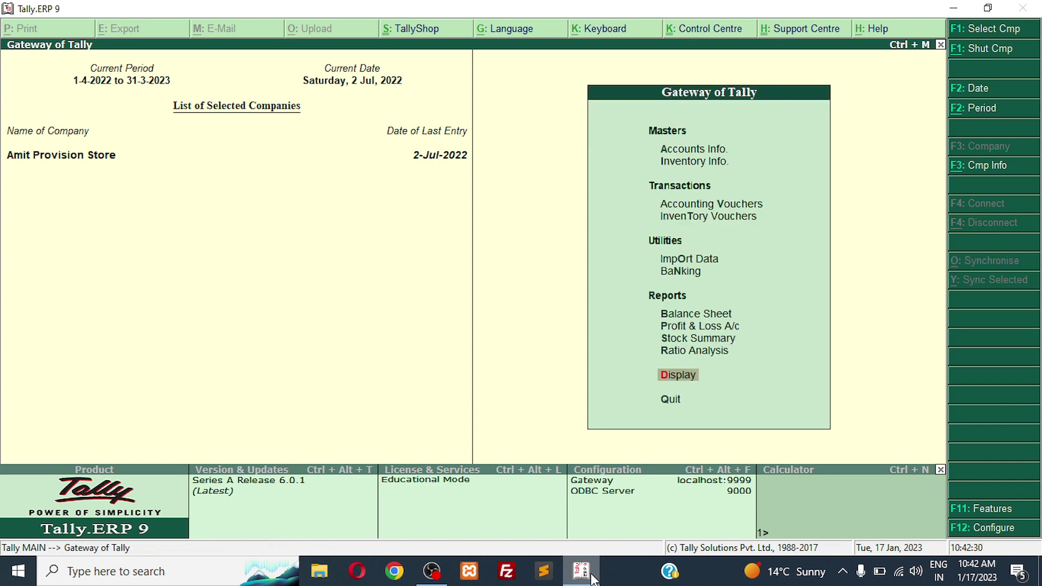
- Start a new sales voucher with the reference number 1235
{"action": "key", "text": "Up"}
{"action": "key", "text": "Up"}
{"action": "key", "text": "Up"}
{"action": "key", "text": "Up"}
{"action": "key", "text": "Up"}
{"action": "key", "text": "Up"}
{"action": "key", "text": "Up"}
{"action": "key", "text": "Up"}
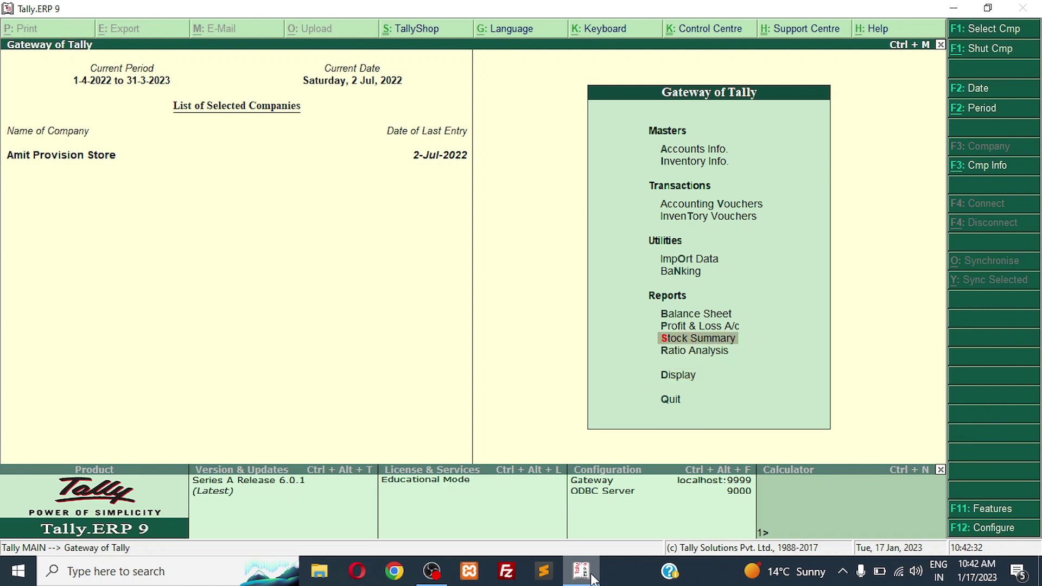
{"action": "key", "text": "Return"}
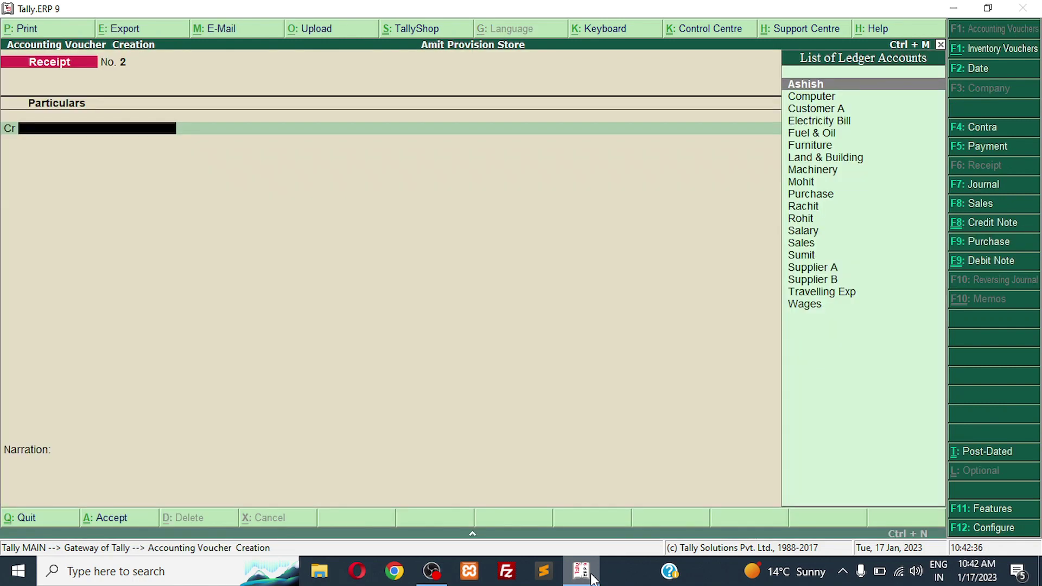
{"action": "key", "text": "F8"}
{"action": "type", "text": "123"}
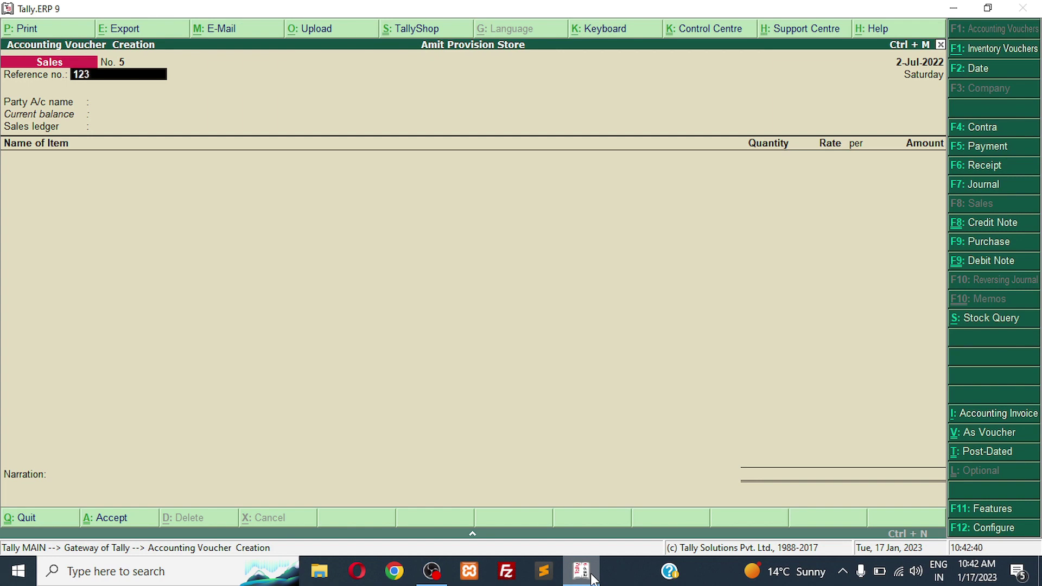
{"action": "type", "text": "5"}
{"action": "key", "text": "Return"}
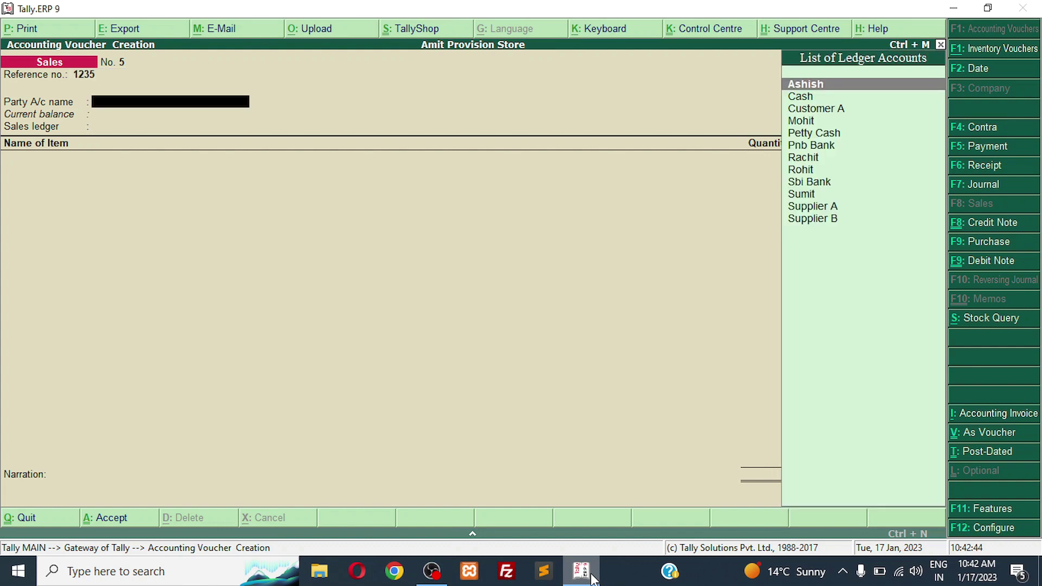
- Create a ledger with another customer's name under Sundry Debtors as the voucher's party account, keeping the default ledger details
{"action": "key", "text": "alt+c"}
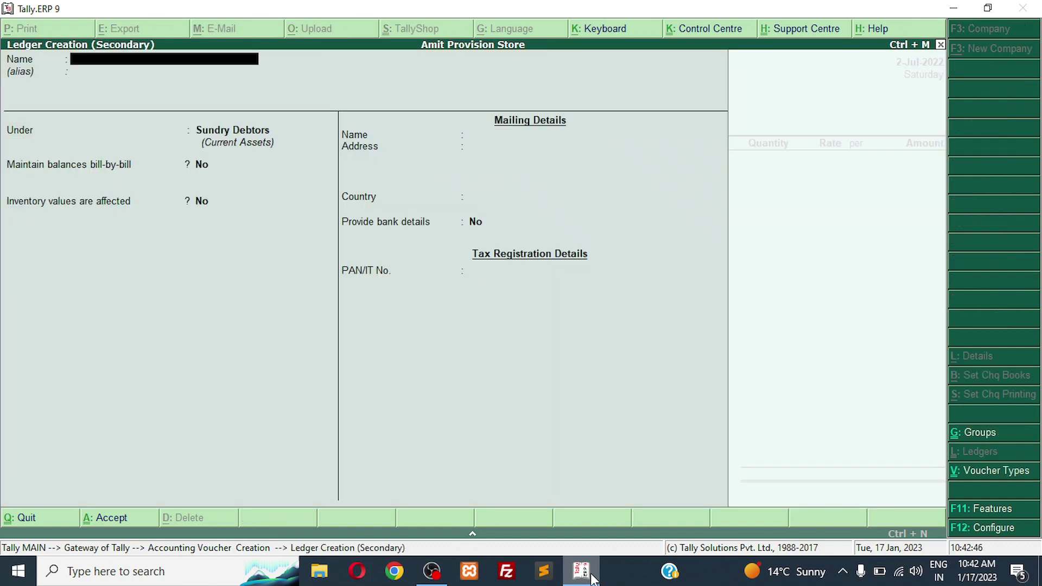
{"action": "type", "text": "Sumit1"}
{"action": "key", "text": "Return"}
{"action": "key", "text": "Return"}
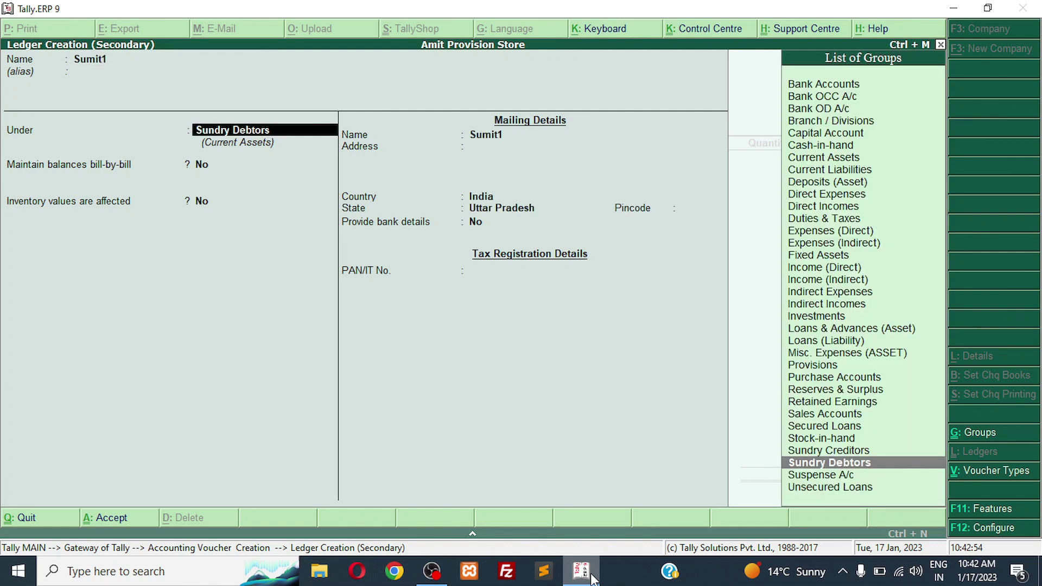
{"action": "key", "text": "Return"}
{"action": "key", "text": "Return"}
{"action": "key", "text": "Return"}
{"action": "key", "text": "Return"}
{"action": "key", "text": "Return"}
{"action": "key", "text": "Return"}
{"action": "key", "text": "Return"}
{"action": "key", "text": "Return"}
{"action": "key", "text": "Return"}
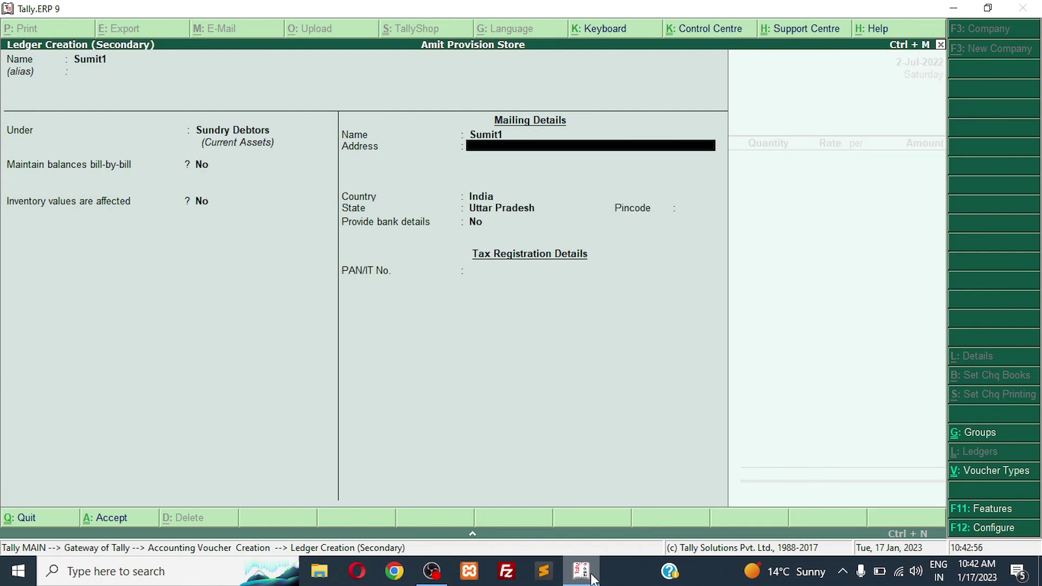
{"action": "key", "text": "Return"}
{"action": "key", "text": "Return"}
{"action": "key", "text": "Return"}
{"action": "key", "text": "Return"}
{"action": "key", "text": "Return"}
{"action": "key", "text": "Return"}
{"action": "key", "text": "Return"}
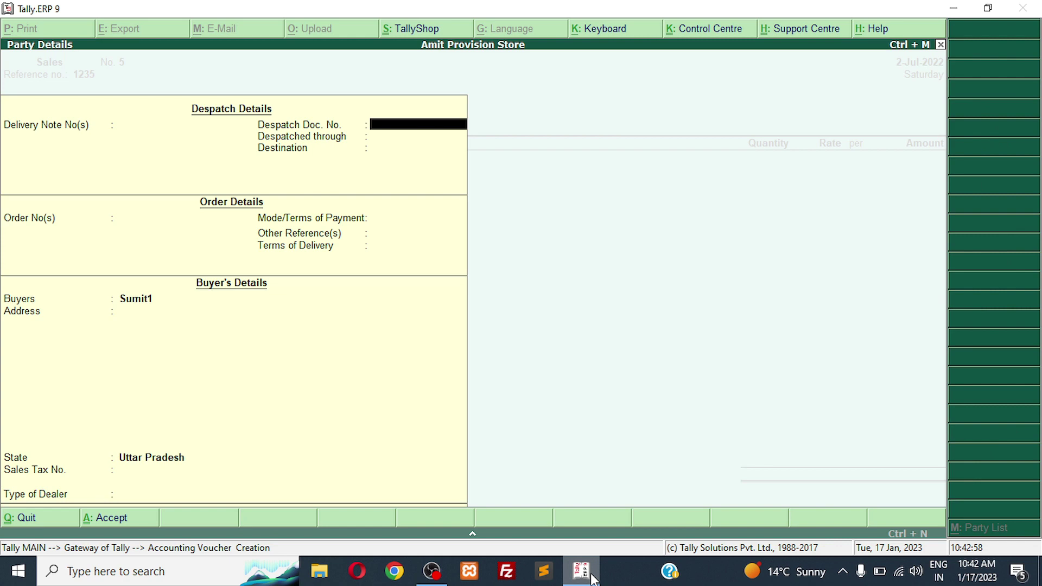
- Accept the party details with dealer type Not Applicable and choose Sales as the sales ledger
{"action": "key", "text": "Return"}
{"action": "key", "text": "Return"}
{"action": "key", "text": "Return"}
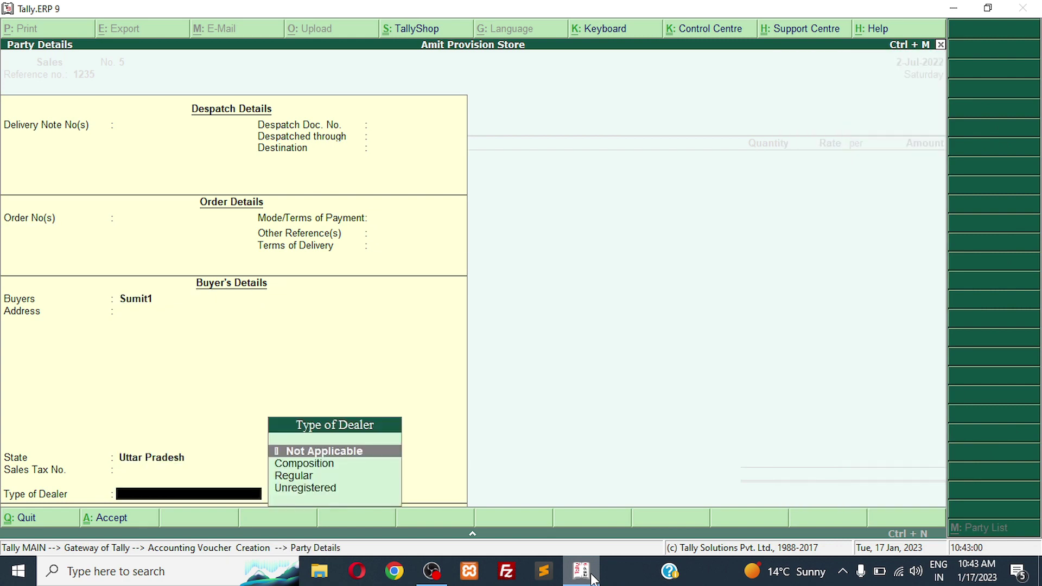
{"action": "key", "text": "Return"}
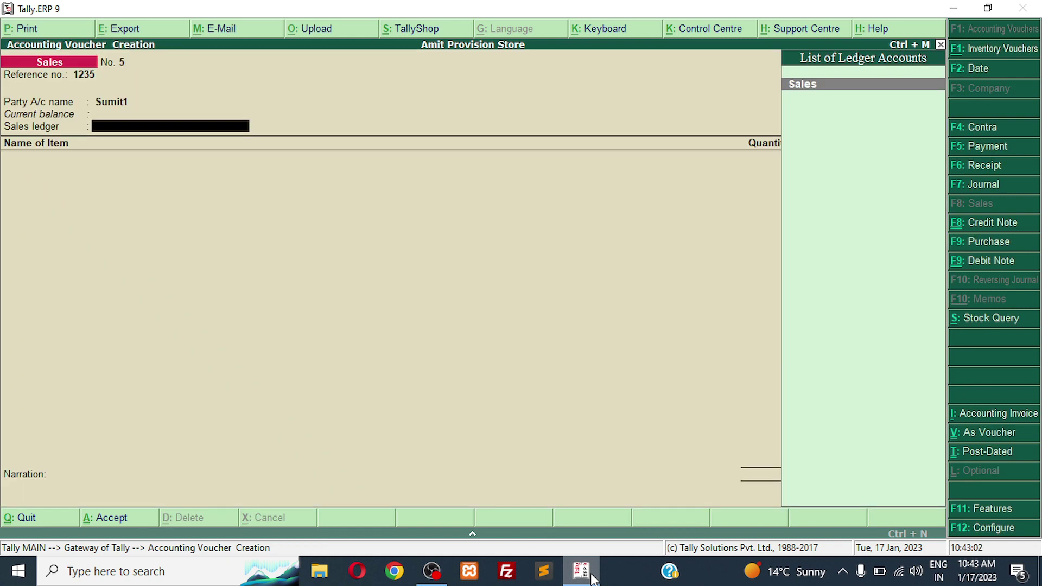
{"action": "key", "text": "Return"}
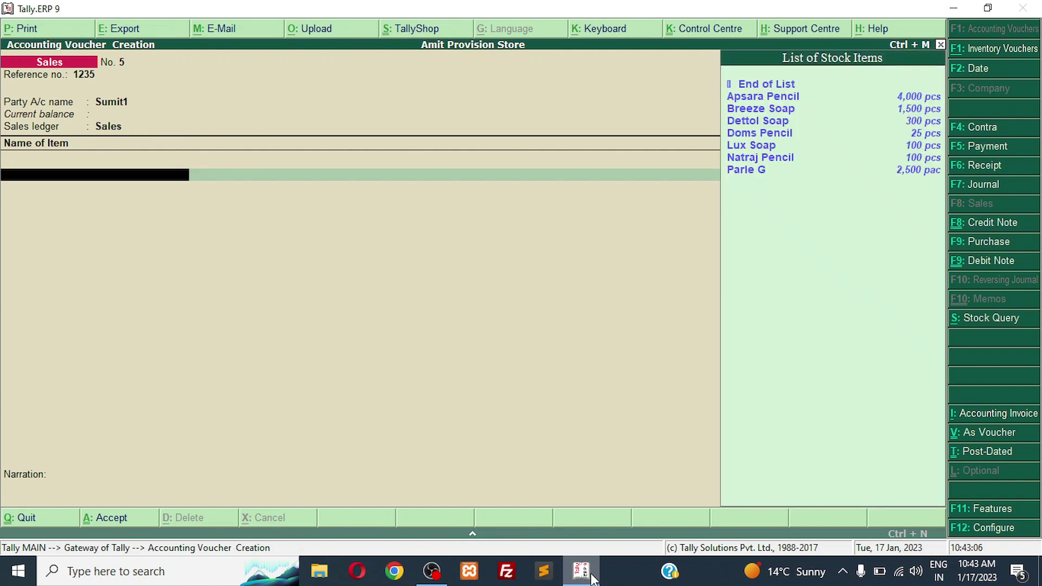
- Add Dettol Soap as the first item of the sales voucher and allocate it from the Kidwai Nagar godown
{"action": "key", "text": "Down"}
{"action": "key", "text": "Down"}
{"action": "key", "text": "Down"}
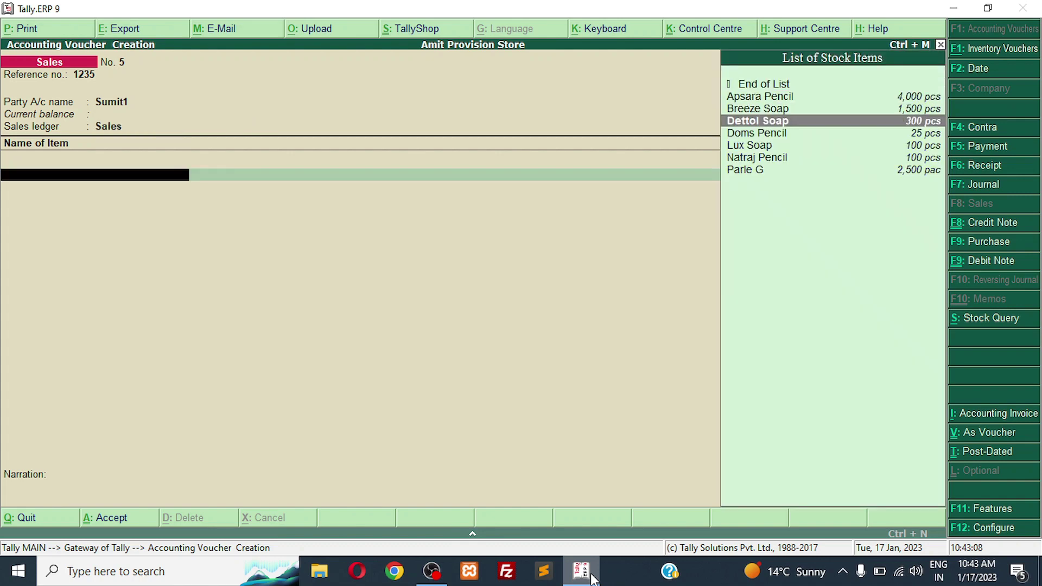
{"action": "key", "text": "Return"}
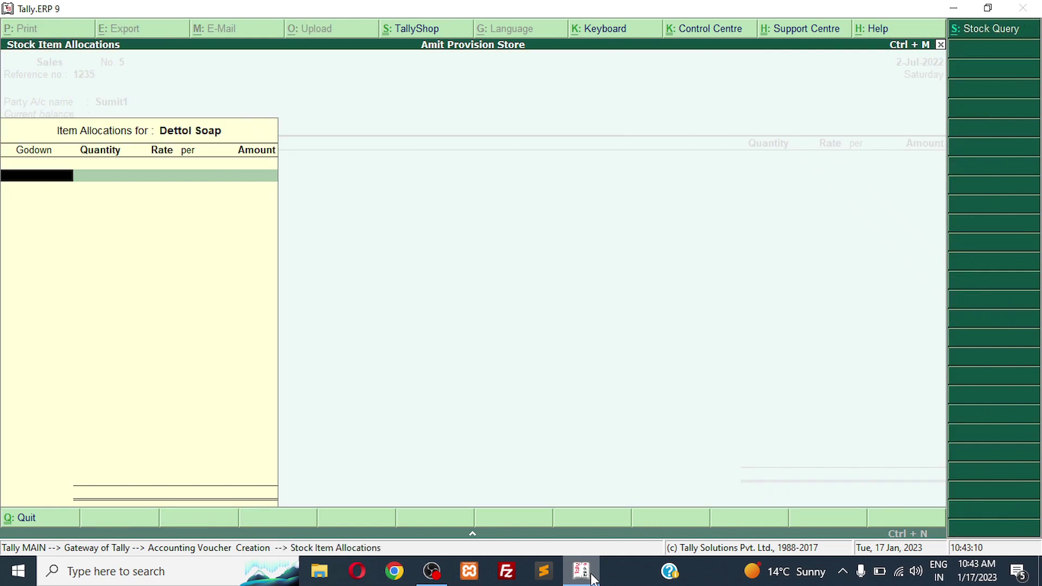
{"action": "key", "text": "Down"}
{"action": "key", "text": "Down"}
{"action": "key", "text": "Up"}
{"action": "key", "text": "Return"}
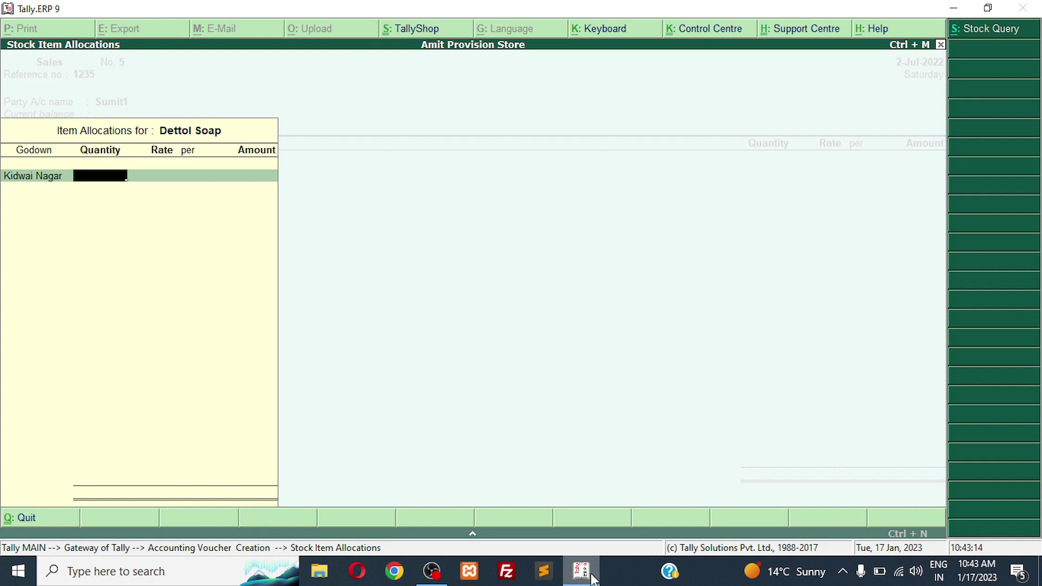
- Set the Dettol Soap quantity to 100 pcs at a rate of 45 and accept the item line
{"action": "type", "text": "100"}
{"action": "key", "text": "Return"}
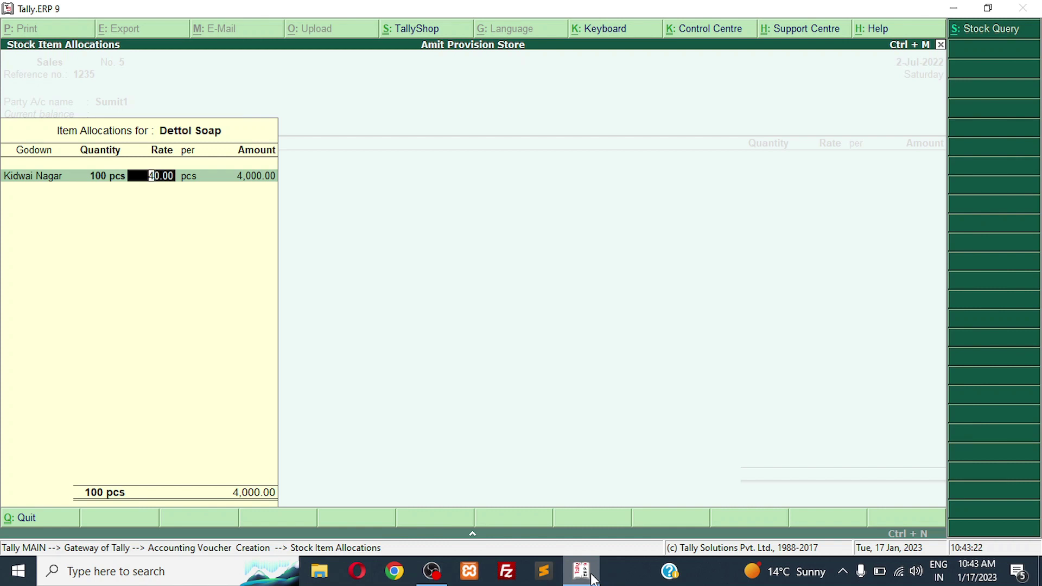
{"action": "type", "text": "45"}
{"action": "key", "text": "Return"}
{"action": "key", "text": "Return"}
{"action": "key", "text": "Return"}
{"action": "key", "text": "Return"}
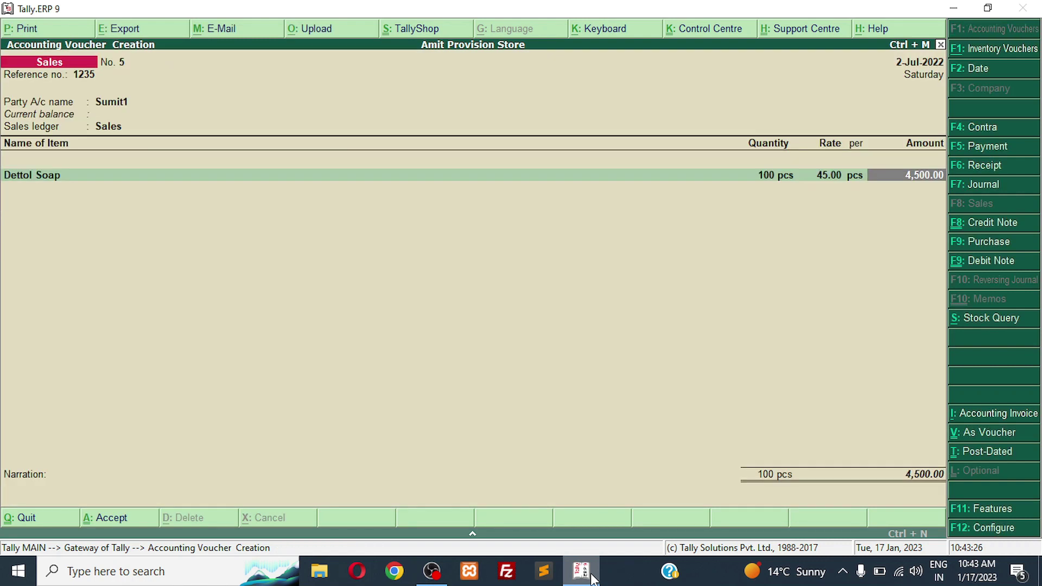
{"action": "key", "text": "Return"}
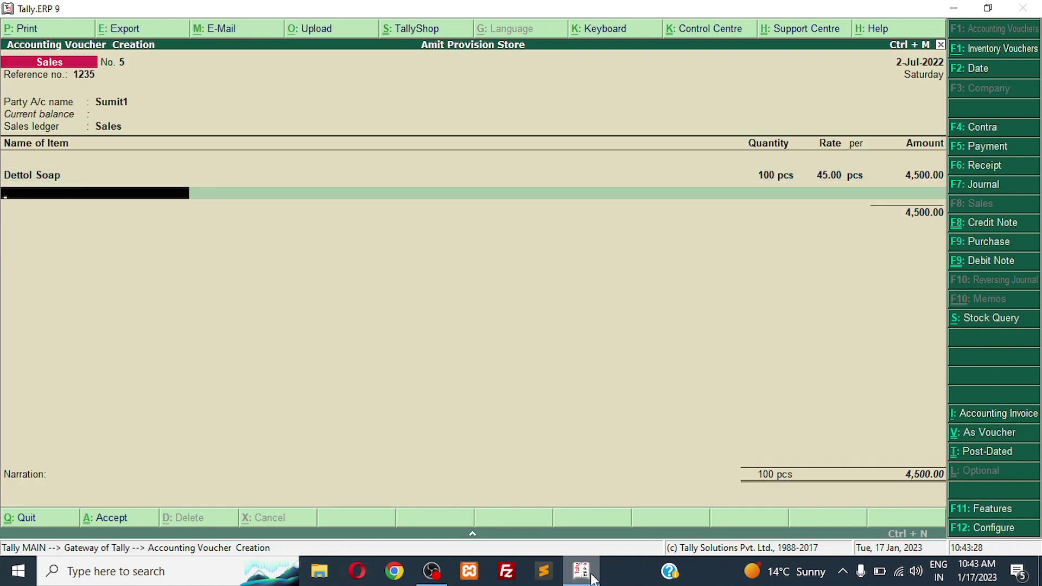
- Add Lux Soap as the second item and allocate it from the Kidwai Nagar godown
{"action": "key", "text": "Down"}
{"action": "key", "text": "Down"}
{"action": "key", "text": "Down"}
{"action": "key", "text": "Down"}
{"action": "key", "text": "Down"}
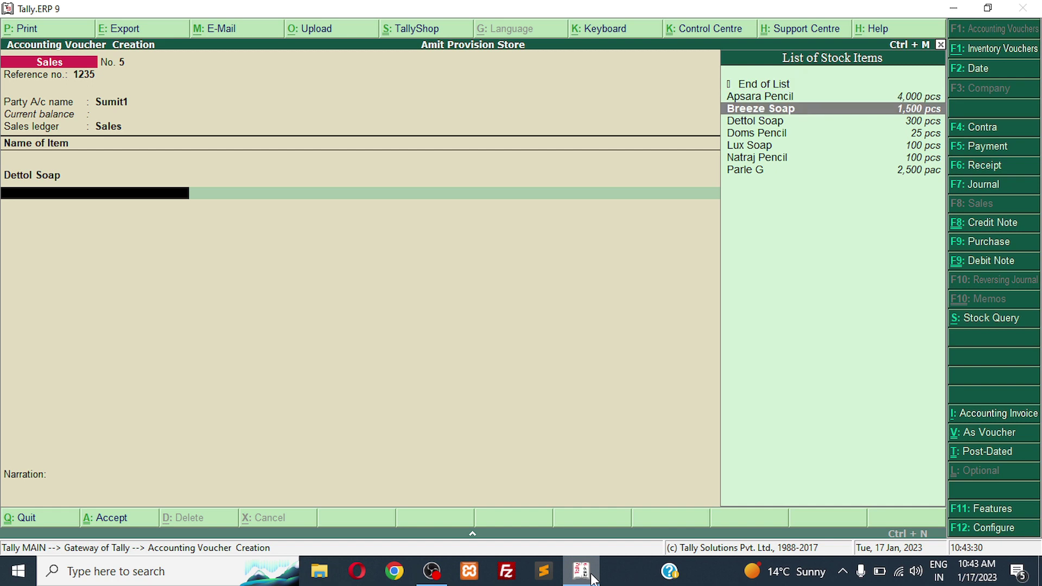
{"action": "key", "text": "Return"}
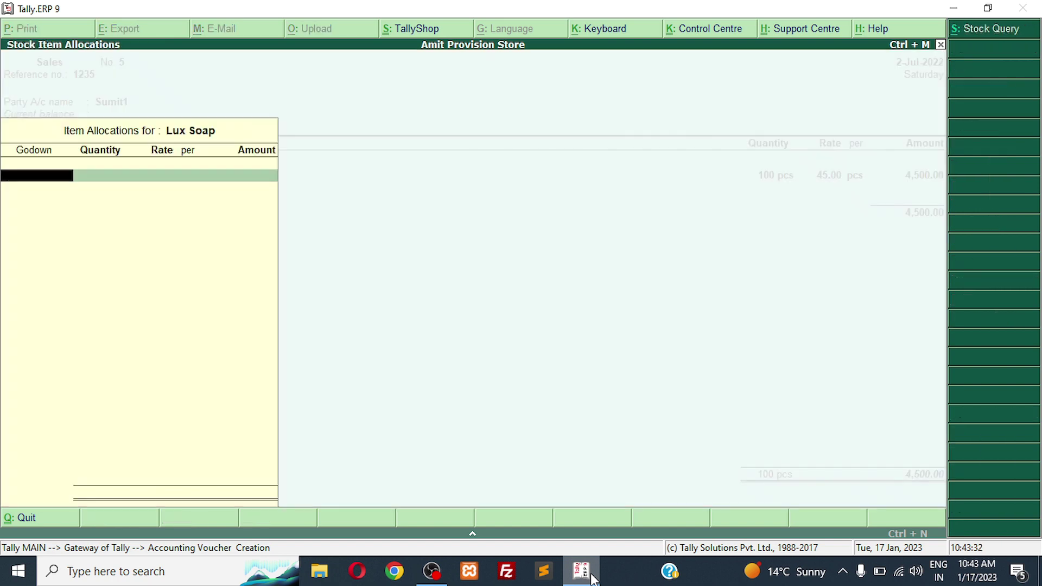
{"action": "key", "text": "Down"}
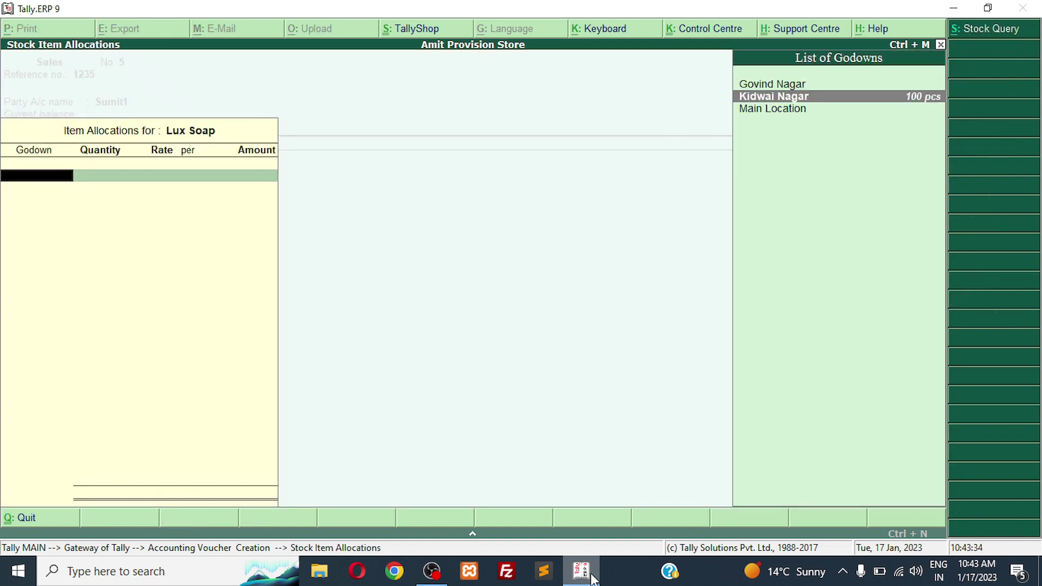
{"action": "key", "text": "Return"}
- Try a quantity of 200 pcs for the Lux Soap allocation, and go back to the quantity
{"action": "type", "text": "200"}
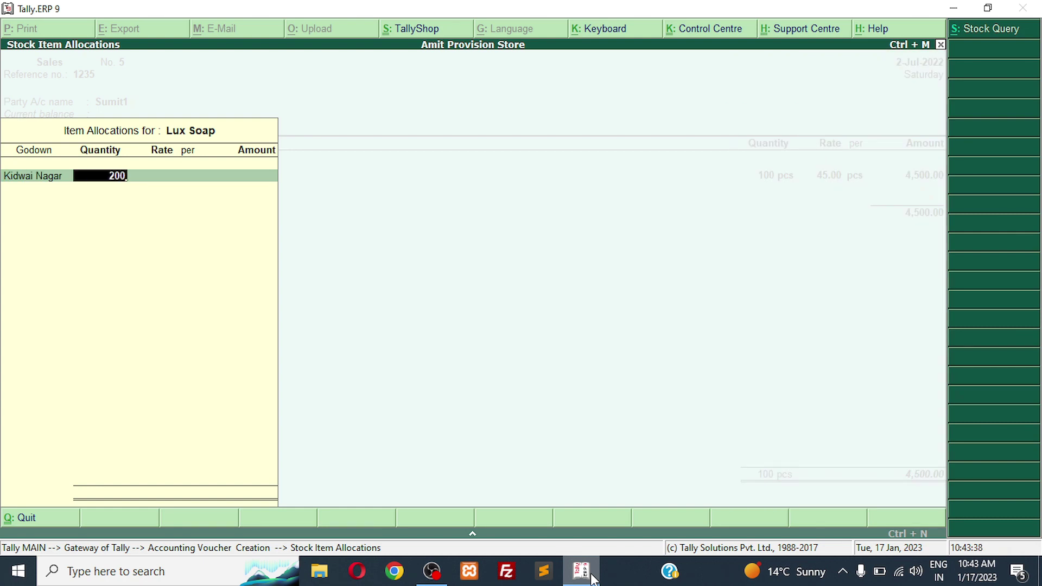
{"action": "key", "text": "Return"}
{"action": "key", "text": "Return"}
{"action": "key", "text": "BackSpace"}
{"action": "key", "text": "BackSpace"}
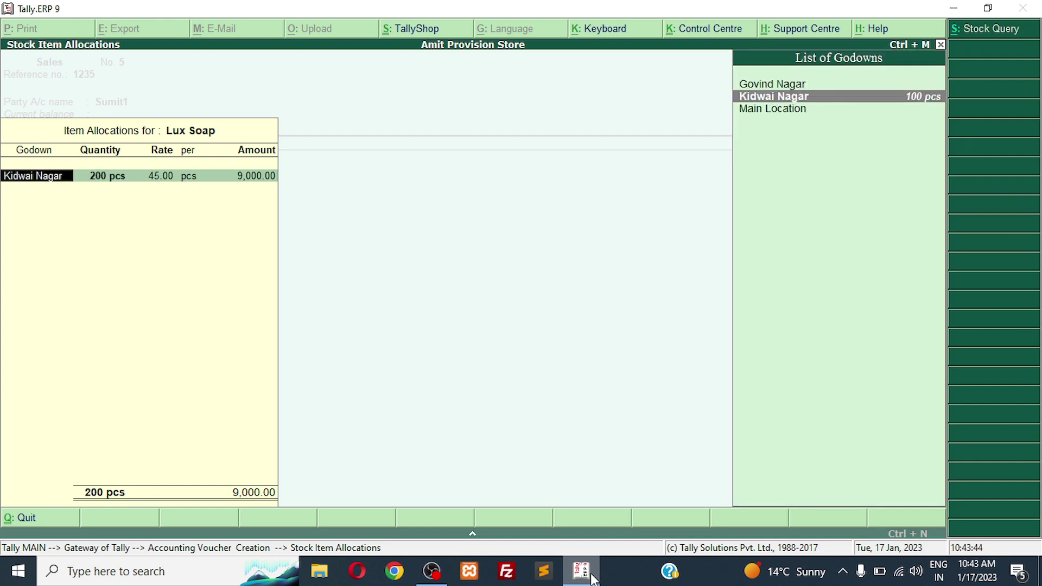
{"action": "key", "text": "Return"}
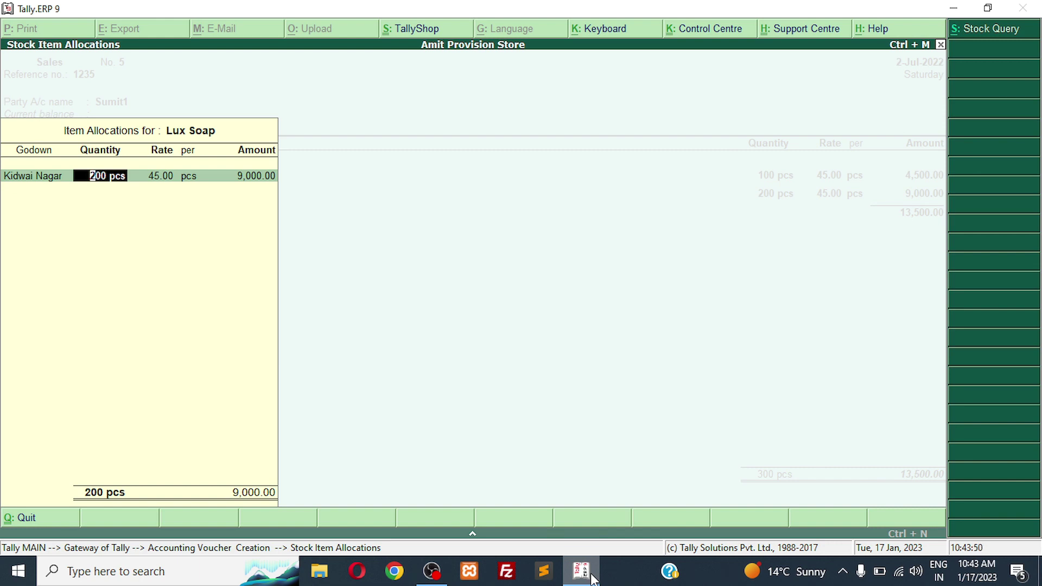
- Set the Lux Soap quantity to 50 pcs at a rate of 50 and accept the item line
{"action": "type", "text": "50"}
{"action": "key", "text": "Return"}
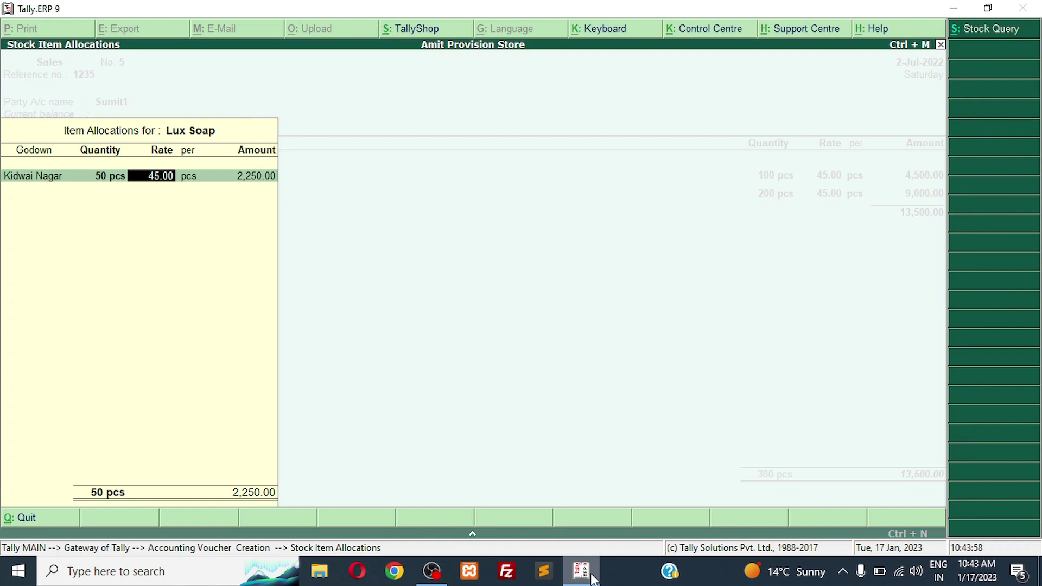
{"action": "key", "text": "BackSpace"}
{"action": "type", "text": "50"}
{"action": "key", "text": "Return"}
{"action": "key", "text": "Return"}
{"action": "key", "text": "Return"}
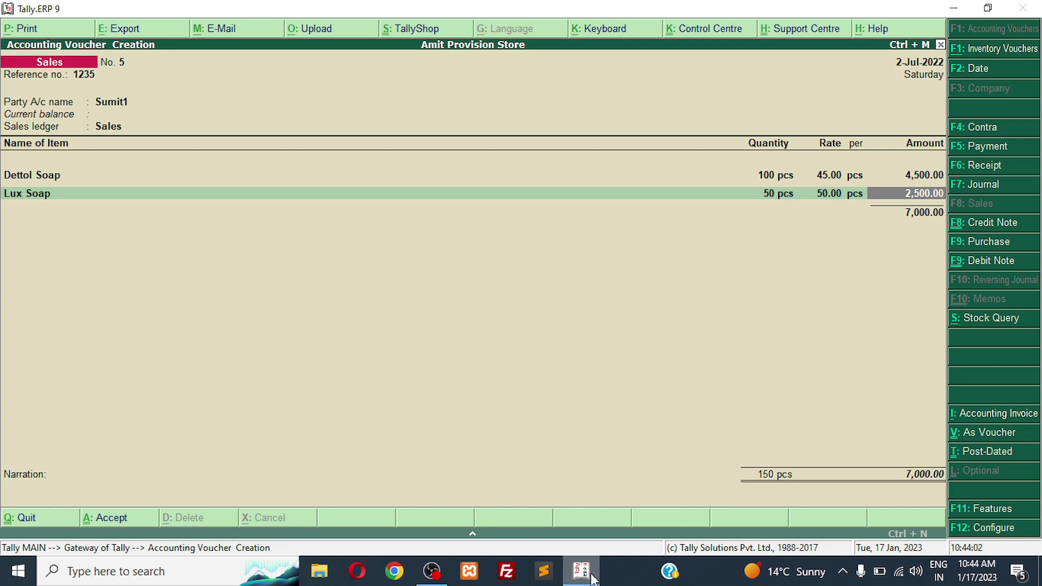
{"action": "key", "text": "Return"}
{"action": "key", "text": "Return"}
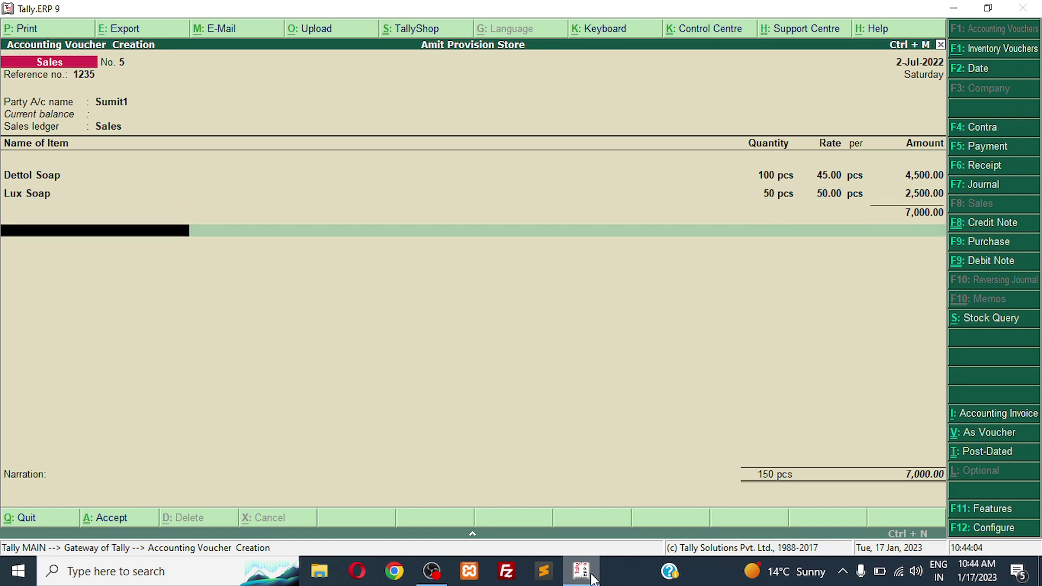
- End the item list, save the sales voucher with the narration "invoice no. 1235", and return to the Gateway of Tally
{"action": "key", "text": "Return"}
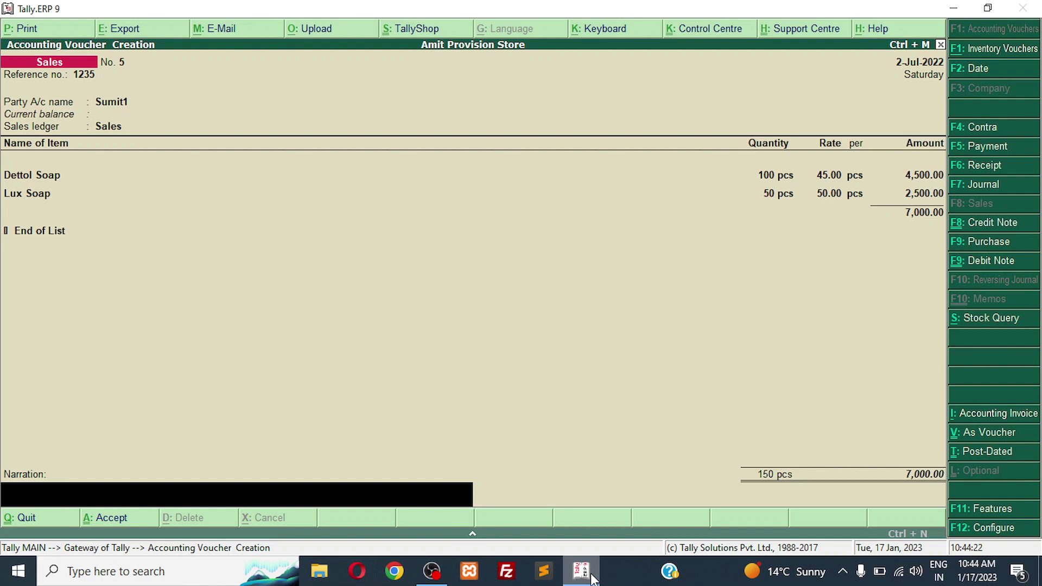
{"action": "type", "text": "invoice no. 1235"}
{"action": "key", "text": "Return"}
{"action": "key", "text": "Return"}
{"action": "key", "text": "Escape"}
{"action": "key", "text": "Escape"}
{"action": "key", "text": "Escape"}
{"action": "key", "text": "n"}
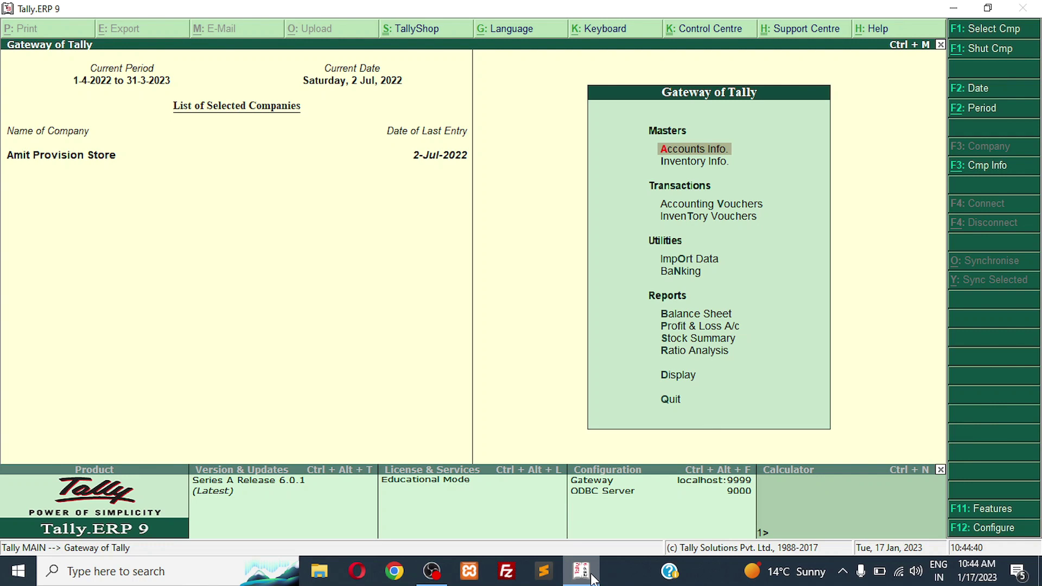
- Display the new customer's ledger vouchers from the Account Books to check the sales entry, and return to the Gateway of Tally
{"action": "key", "text": "d"}
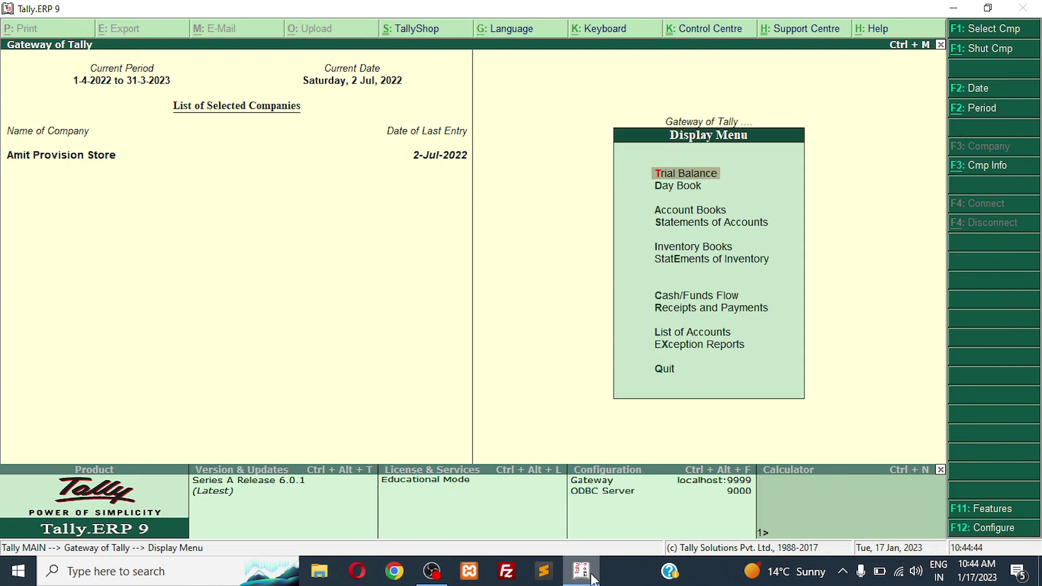
{"action": "key", "text": "a"}
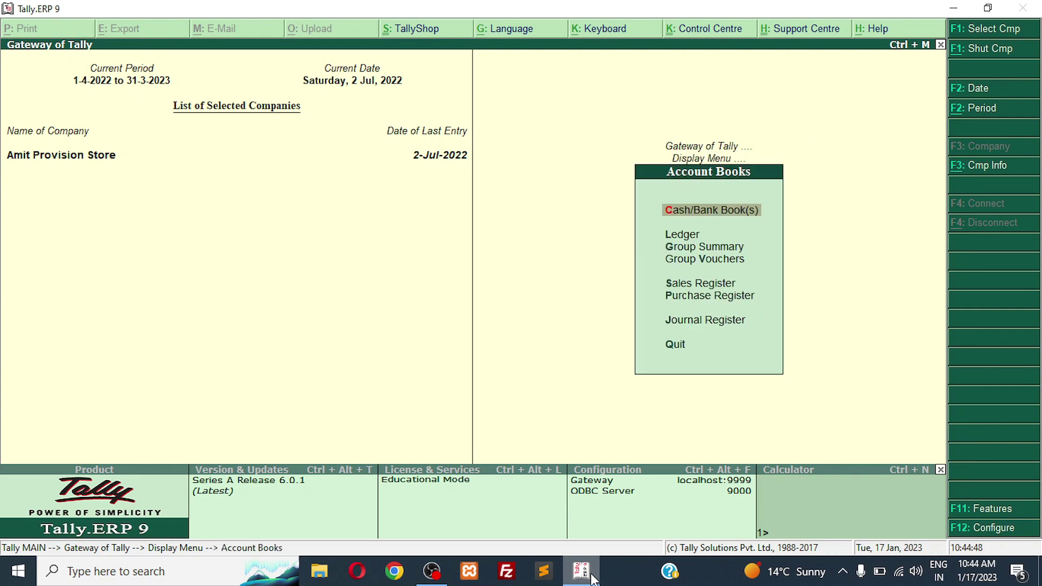
{"action": "key", "text": "l"}
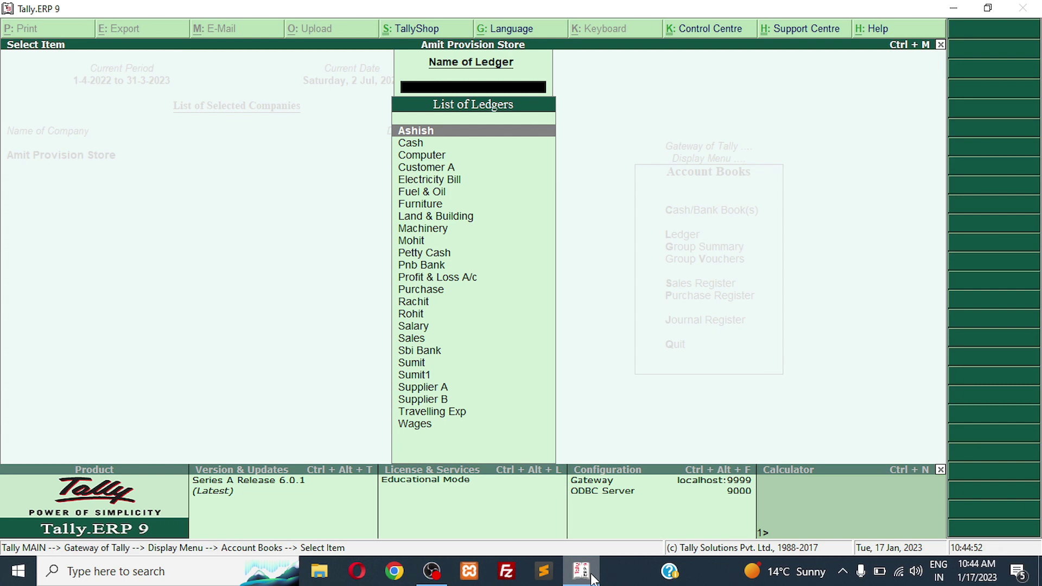
{"action": "type", "text": "S"}
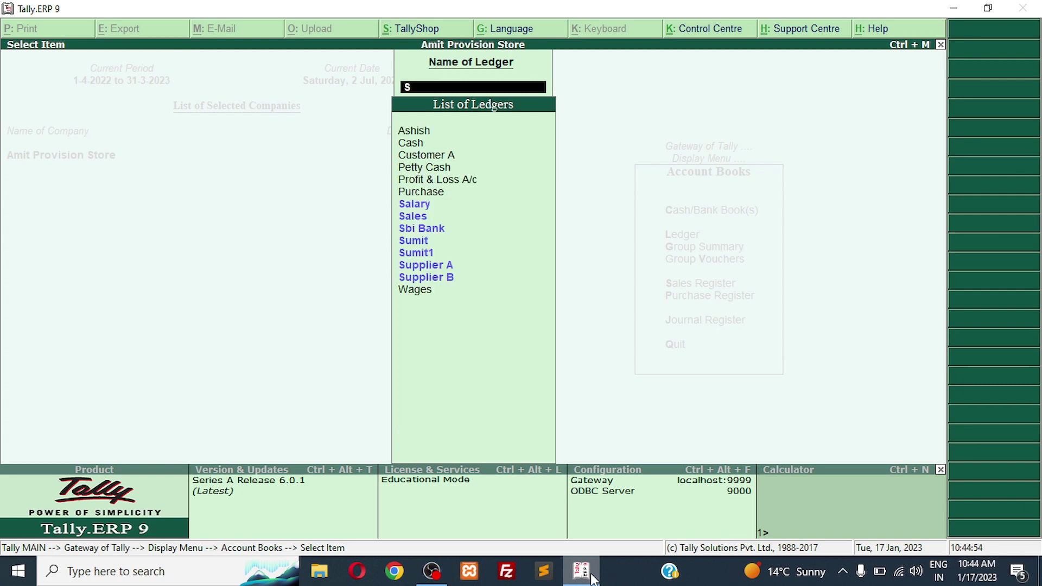
{"action": "type", "text": "um"}
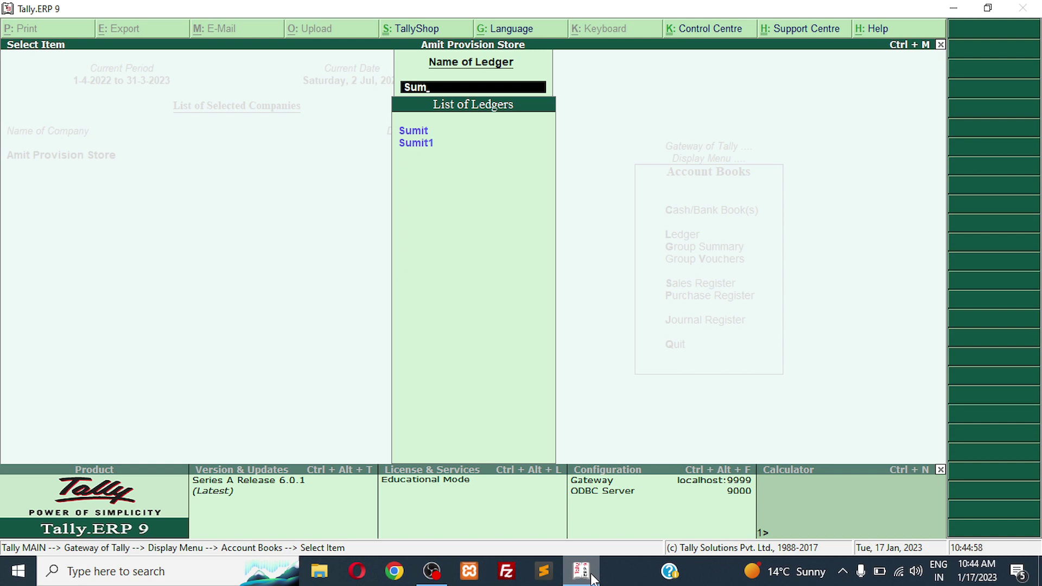
{"action": "key", "text": "Down"}
{"action": "key", "text": "Down"}
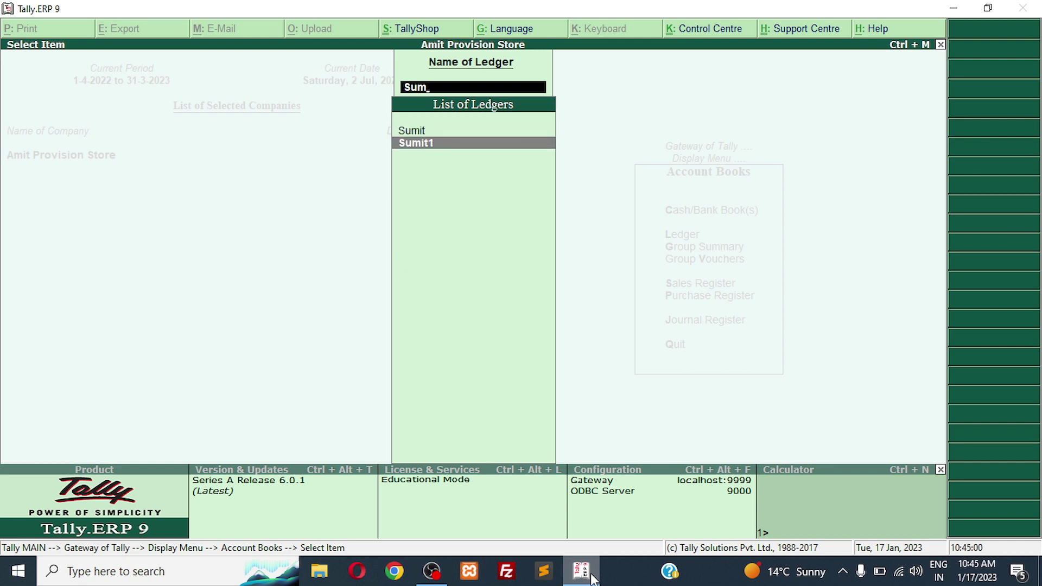
{"action": "key", "text": "Return"}
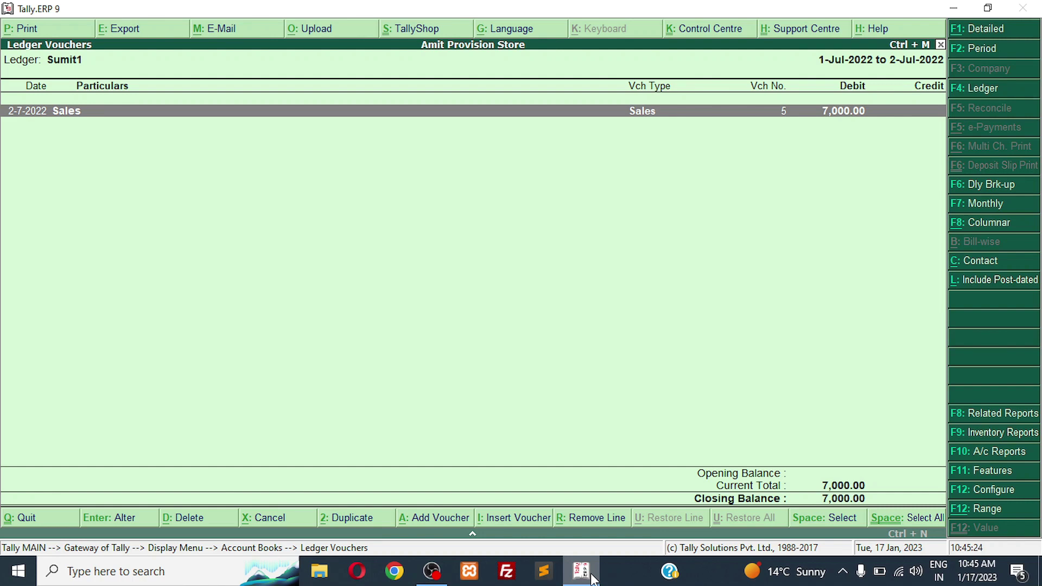
{"action": "key", "text": "Escape"}
{"action": "key", "text": "Escape"}
{"action": "key", "text": "Escape"}
{"action": "key", "text": "Escape"}
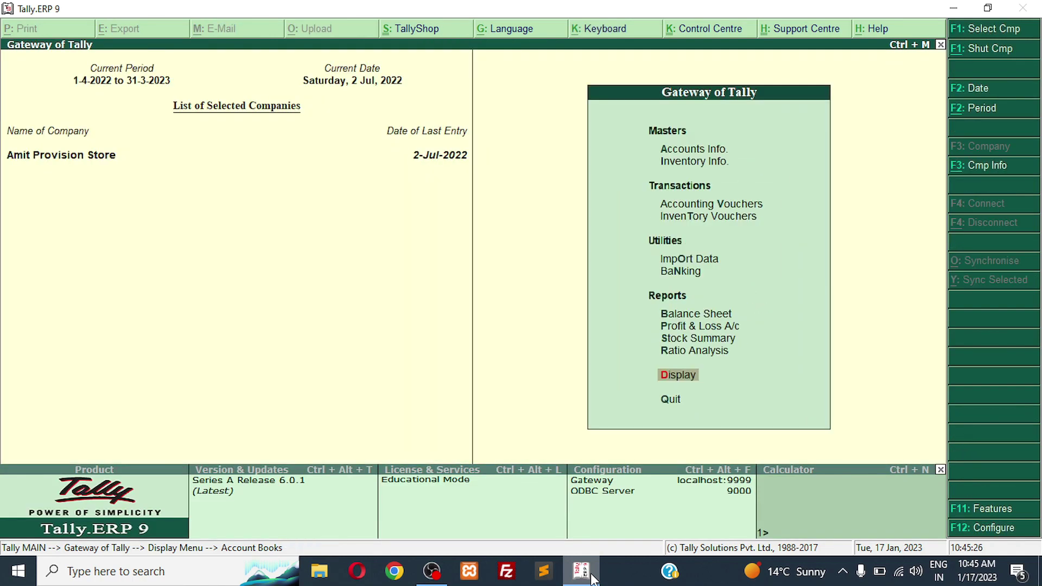
- Start a new receipt voucher from the Accounting Vouchers
{"action": "key", "text": "Up"}
{"action": "key", "text": "Up"}
{"action": "key", "text": "Up"}
{"action": "key", "text": "Up"}
{"action": "key", "text": "Up"}
{"action": "key", "text": "Up"}
{"action": "key", "text": "Up"}
{"action": "key", "text": "Up"}
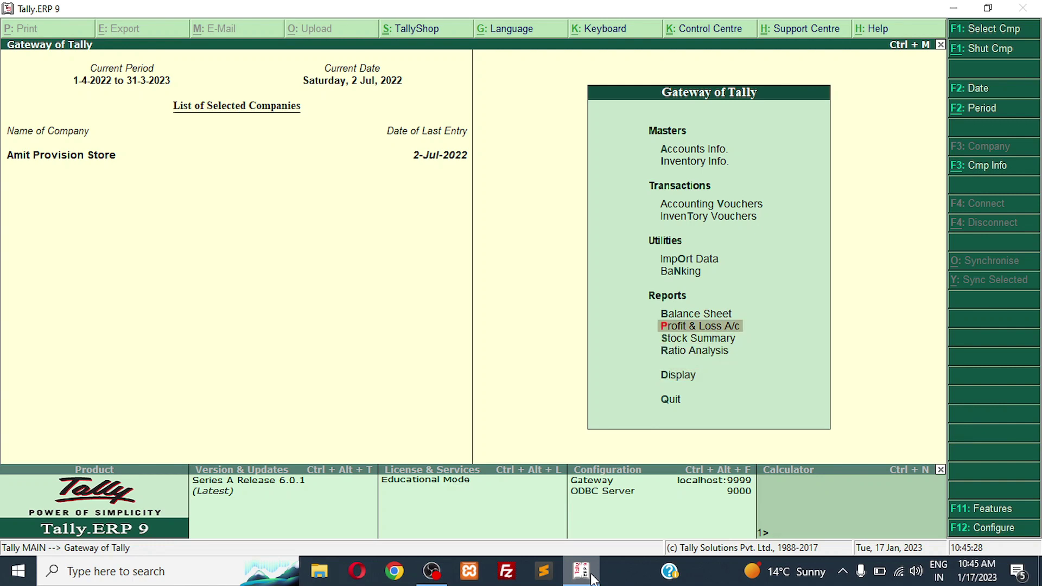
{"action": "key", "text": "Return"}
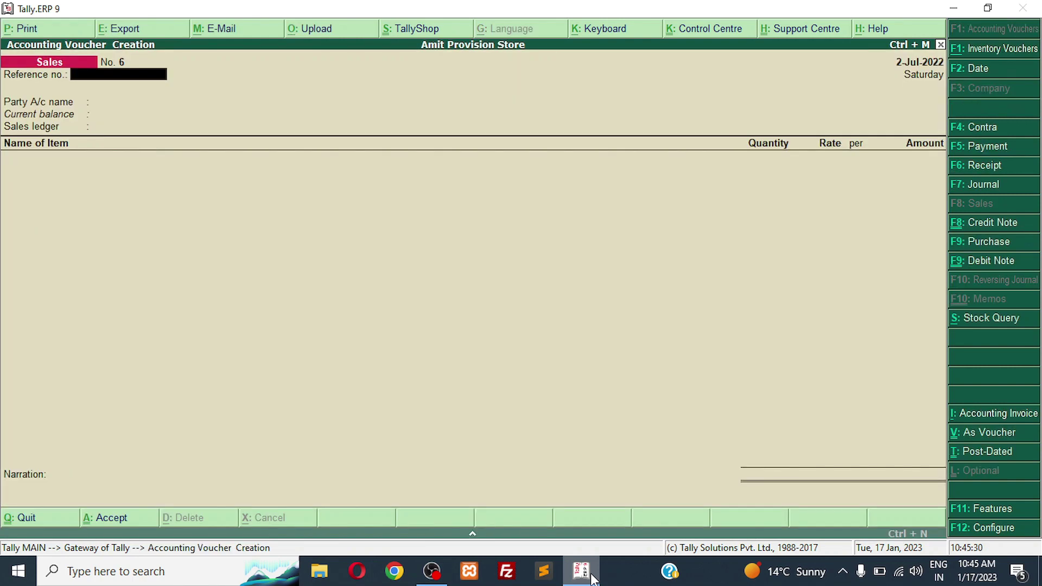
{"action": "key", "text": "F6"}
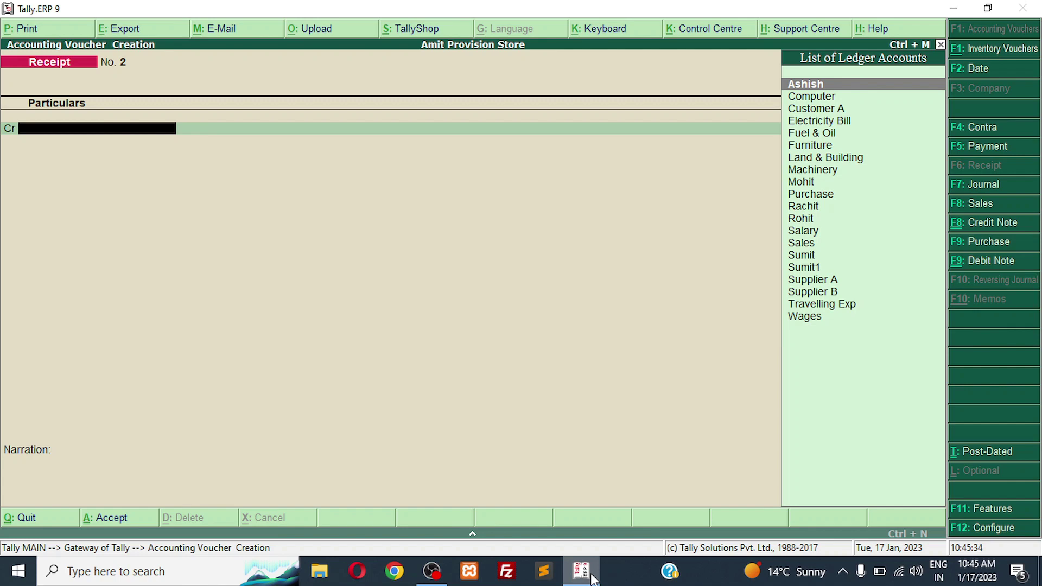
- Credit the new customer's ledger with 7000 in the receipt voucher
{"action": "type", "text": "Sumit"}
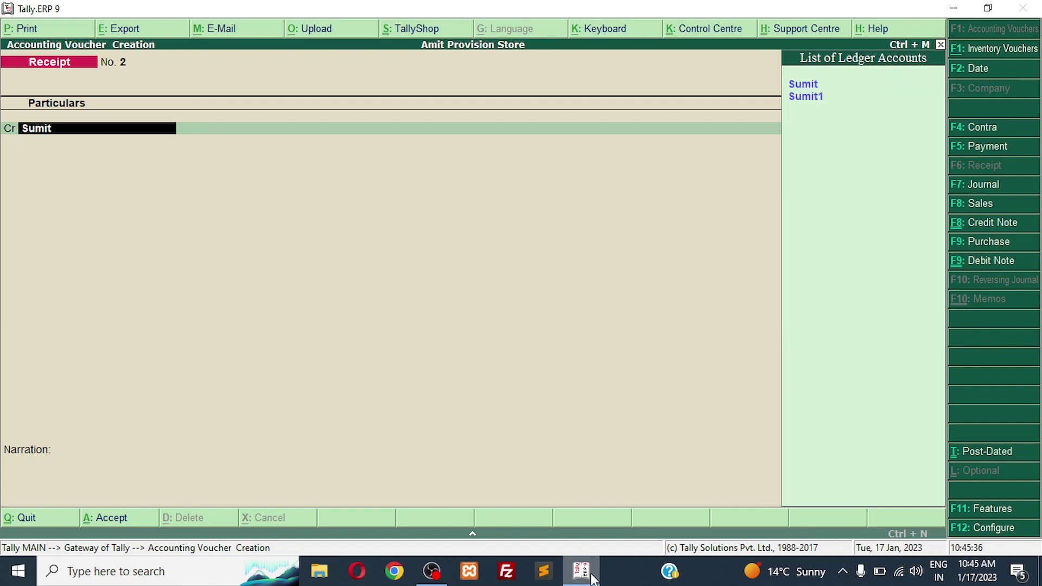
{"action": "key", "text": "Down"}
{"action": "key", "text": "Return"}
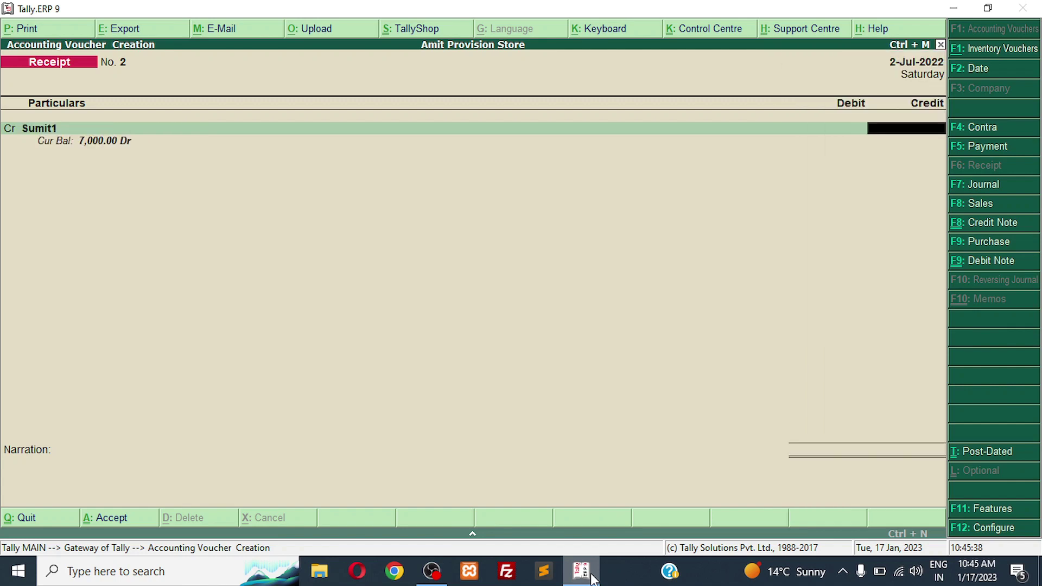
{"action": "type", "text": "7000"}
{"action": "key", "text": "Return"}
{"action": "key", "text": "Return"}
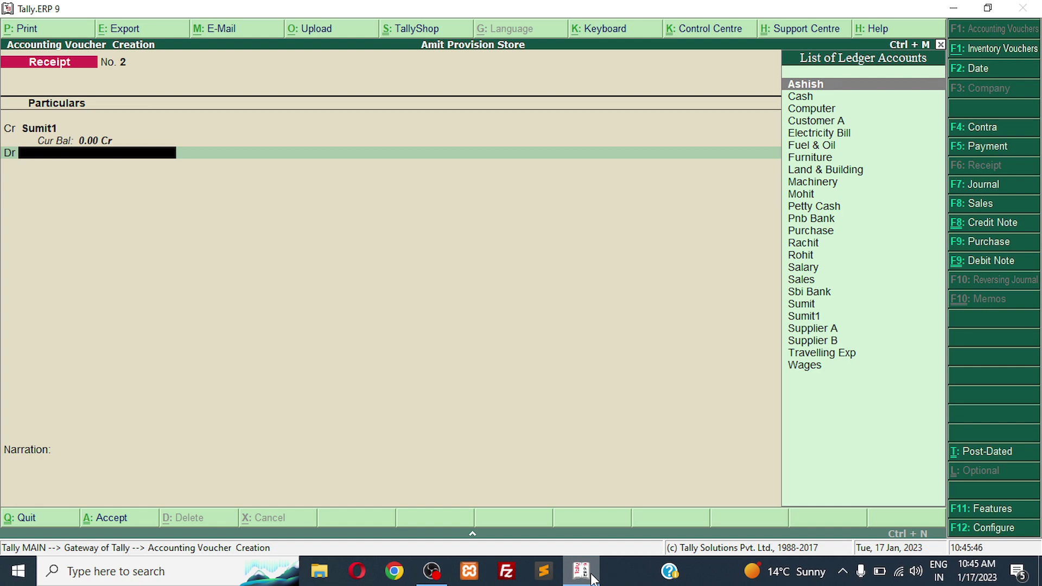
- Debit Pnb Bank with 7,000.00 in the receipt voucher
{"action": "key", "text": "Down"}
{"action": "key", "text": "Down"}
{"action": "key", "text": "Down"}
{"action": "key", "text": "Down"}
{"action": "key", "text": "Down"}
{"action": "key", "text": "Down"}
{"action": "key", "text": "Down"}
{"action": "key", "text": "Down"}
{"action": "key", "text": "Down"}
{"action": "key", "text": "Down"}
{"action": "key", "text": "Down"}
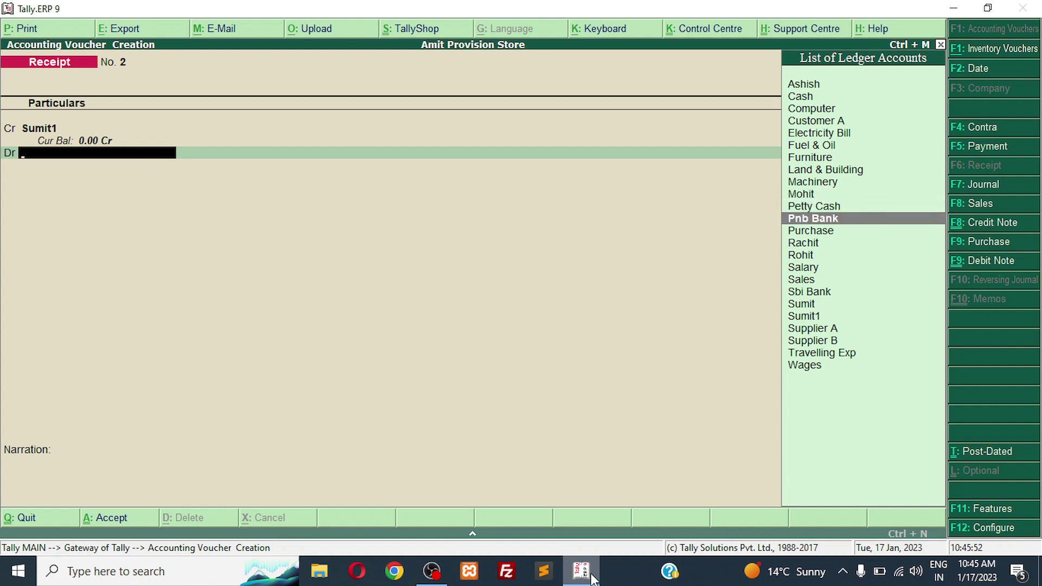
{"action": "key", "text": "Return"}
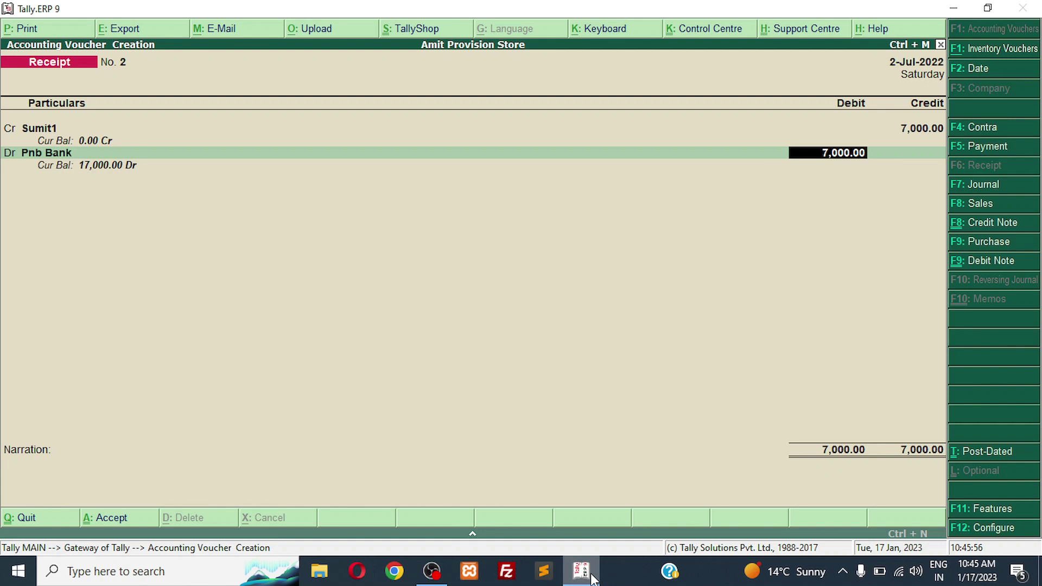
{"action": "key", "text": "Return"}
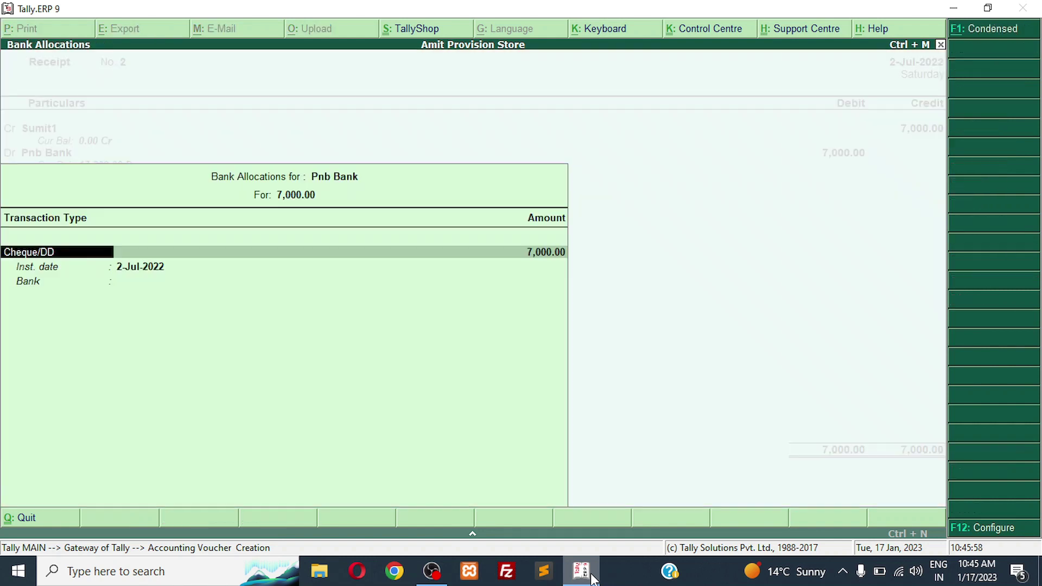
- Accept the Pnb Bank allocation as Cheque/DD dated 2-Jul-2022, leaving the instrument's bank blank
{"action": "key", "text": "Return"}
{"action": "key", "text": "Return"}
{"action": "key", "text": "Return"}
{"action": "key", "text": "Return"}
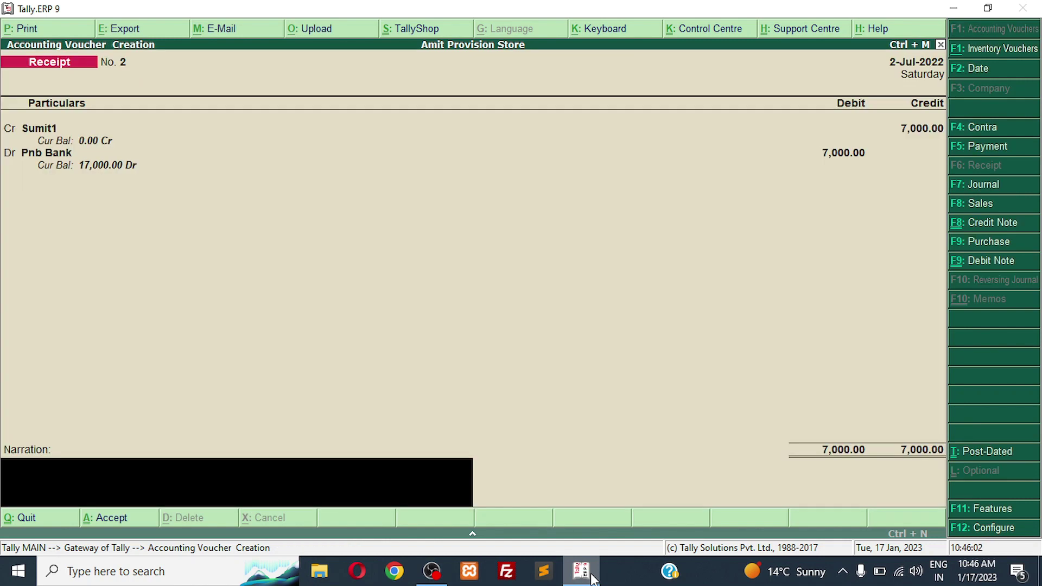
- Enter the narration "being cheque received from" followed by the customer's name, save the receipt voucher and return to the Gateway of Tally
{"action": "type", "text": "being cheque received from"}
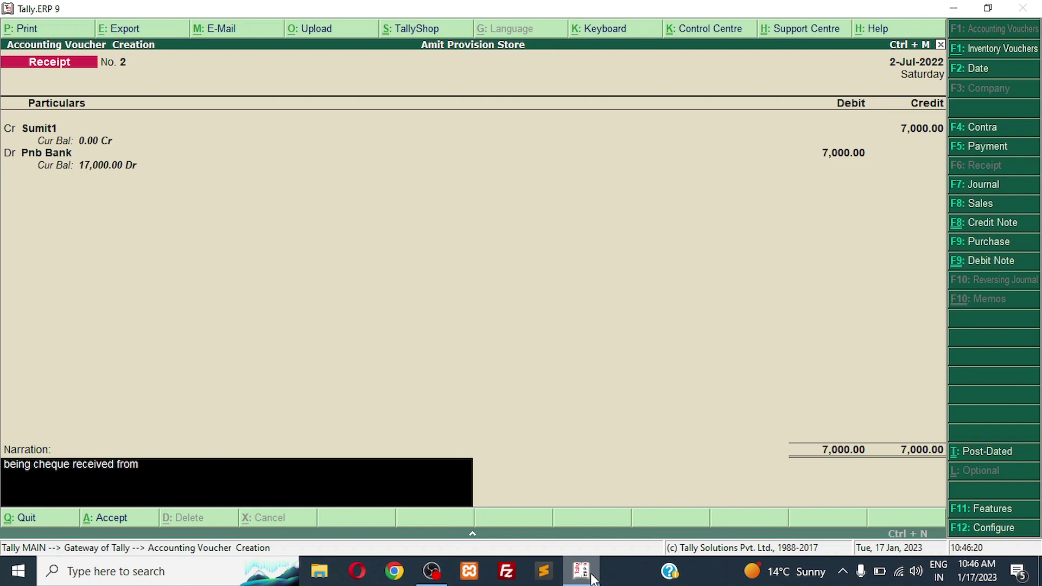
{"action": "type", "text": "Sumit 1"}
{"action": "key", "text": "Return"}
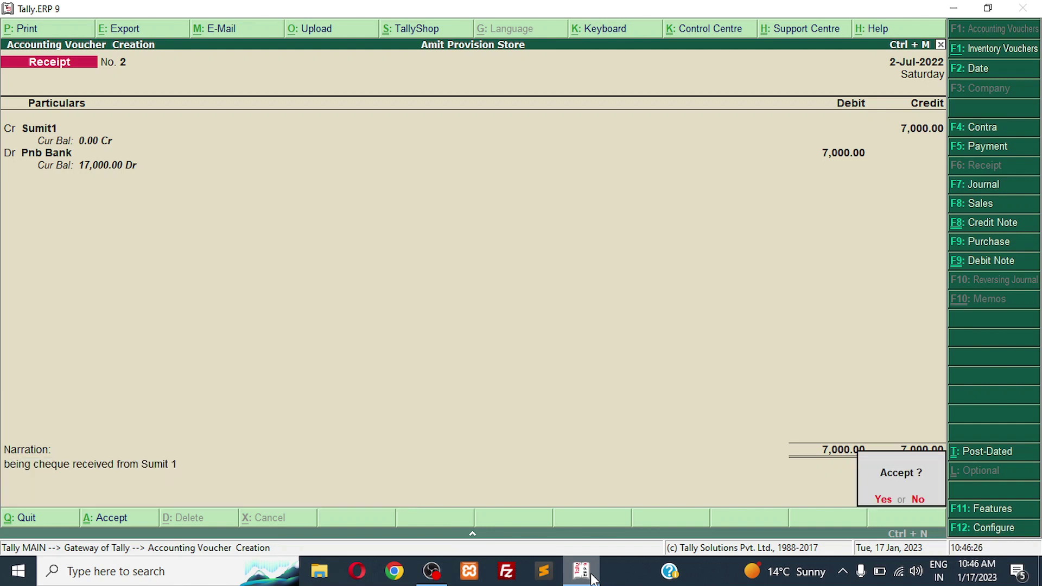
{"action": "key", "text": "Return"}
{"action": "key", "text": "Escape"}
{"action": "key", "text": "Return"}
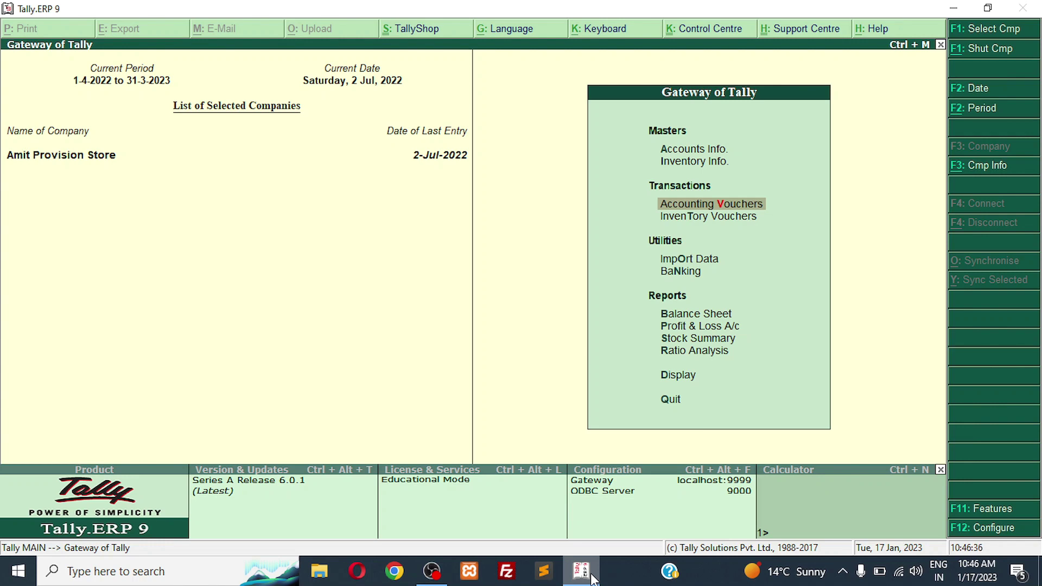
- Review the new customer's ledger vouchers in the Account Books, then return to the Gateway of Tally
{"action": "key", "text": "d"}
{"action": "key", "text": "a"}
{"action": "key", "text": "l"}
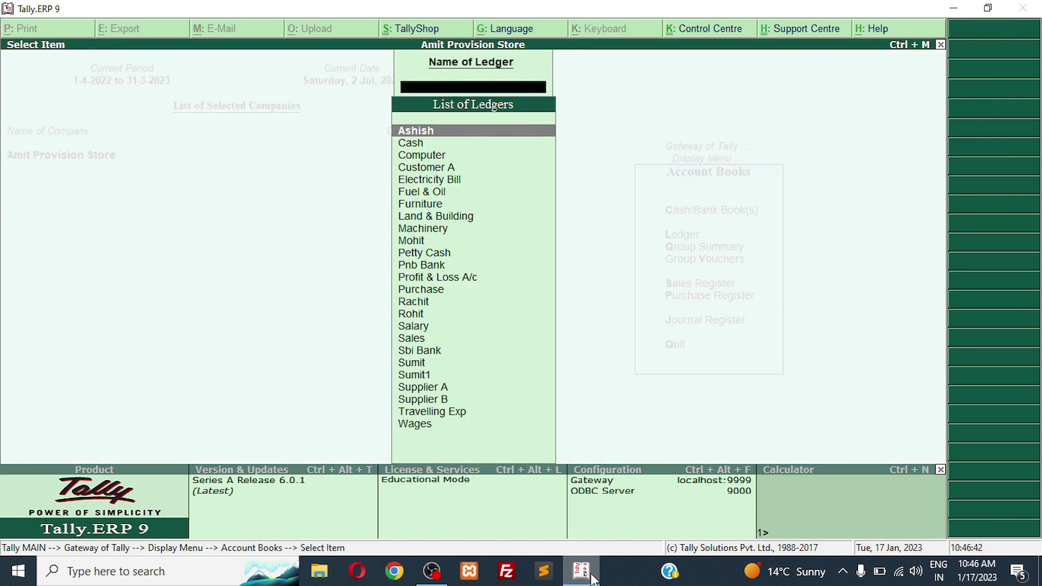
{"action": "type", "text": "Sumit"}
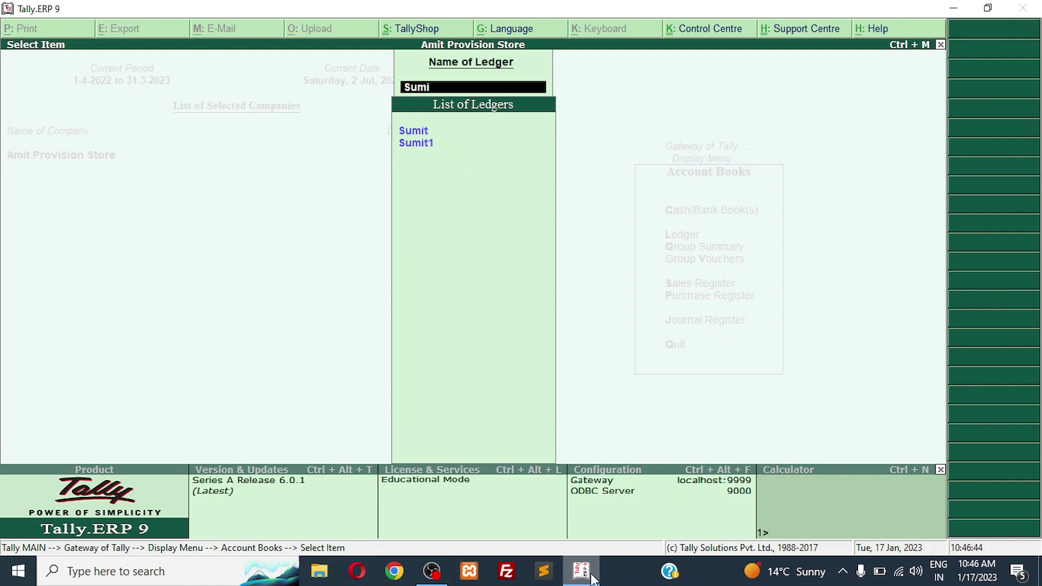
{"action": "key", "text": "Down"}
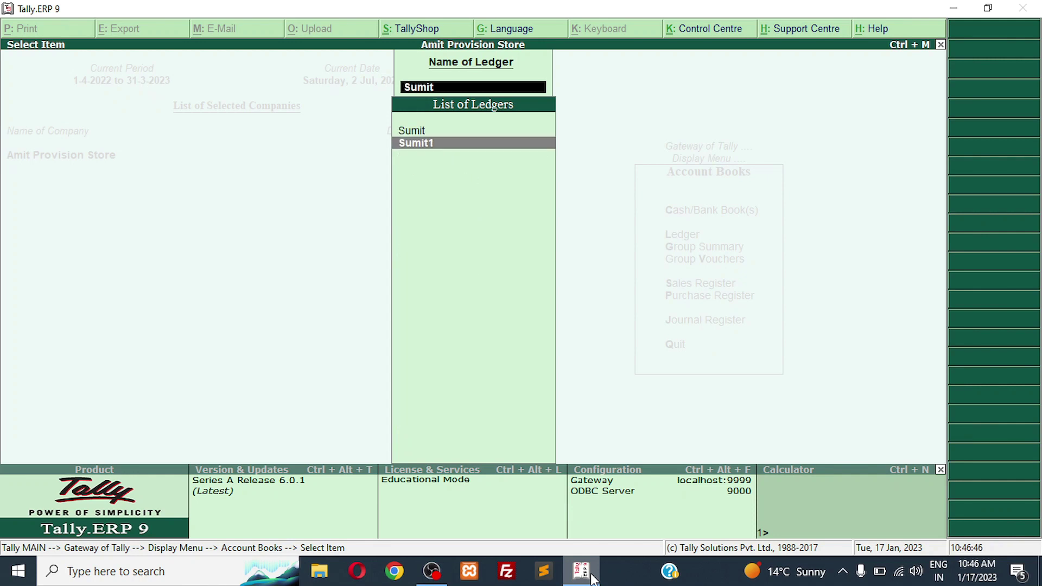
{"action": "key", "text": "Return"}
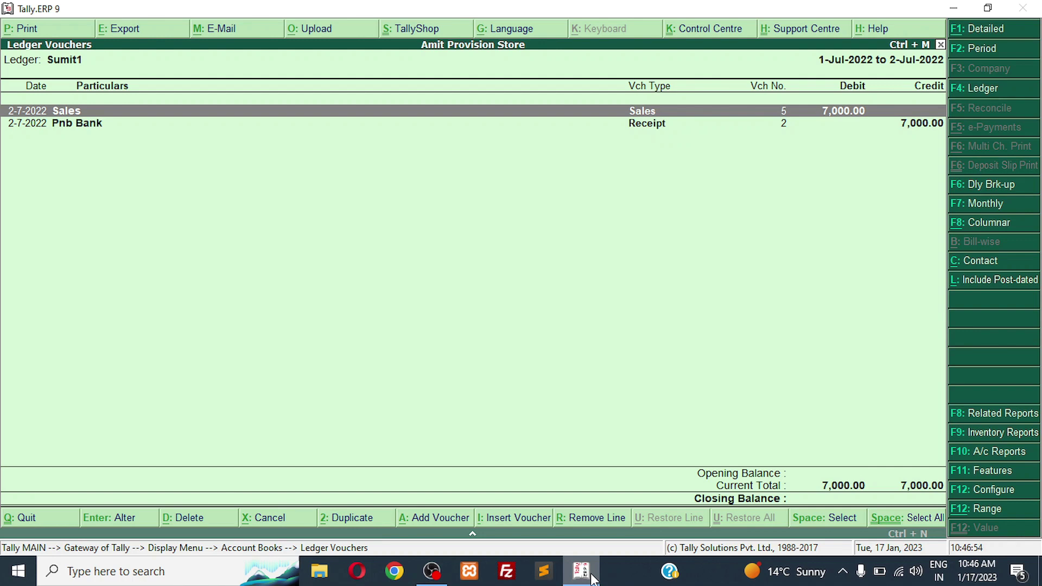
{"action": "key", "text": "Escape"}
{"action": "key", "text": "Escape"}
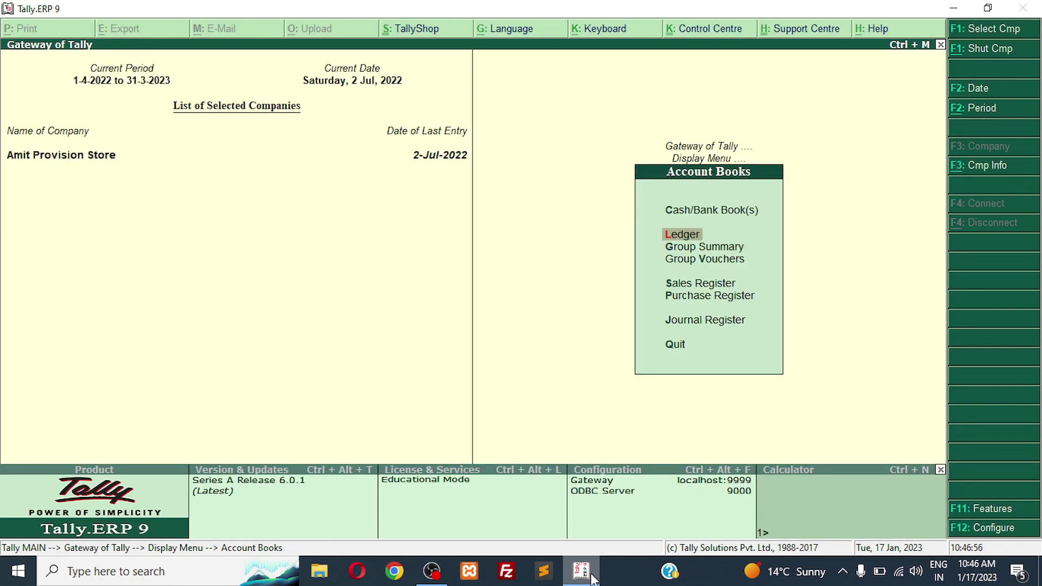
{"action": "key", "text": "Escape"}
{"action": "key", "text": "Escape"}
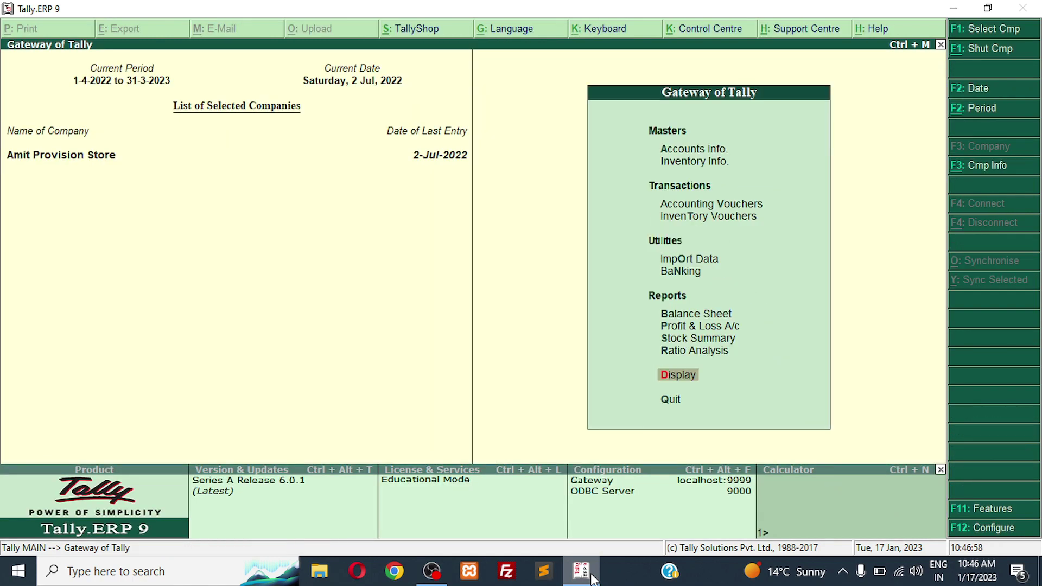